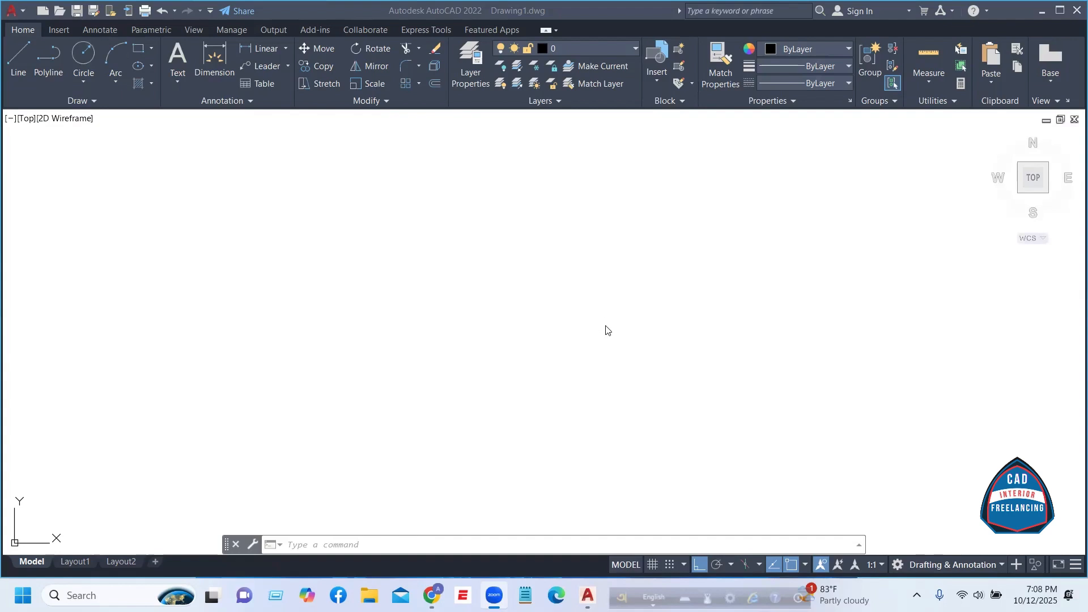
# - Attach the image file "2D Floor Plan Trecing" with a relative path, specifying its insertion point and scale on-screen
pyautogui.click(56, 28)
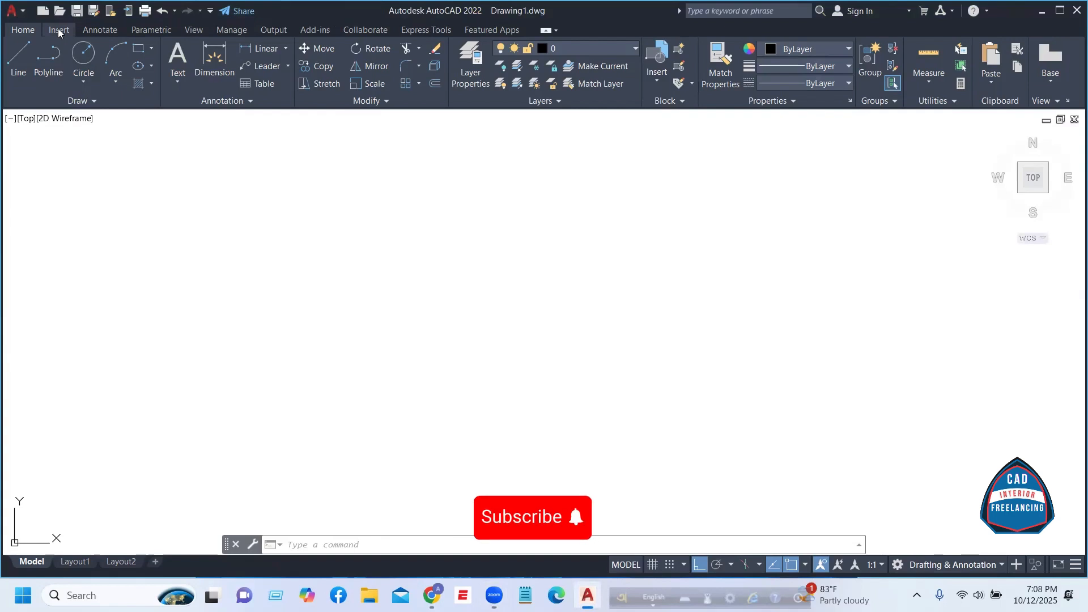
pyautogui.click(59, 30)
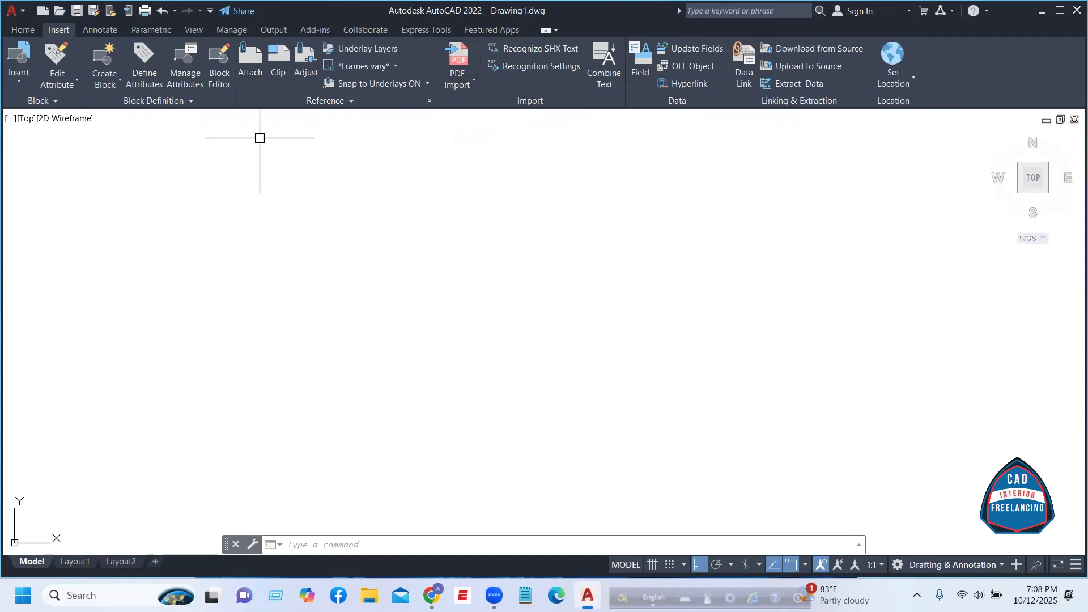
pyautogui.click(250, 74)
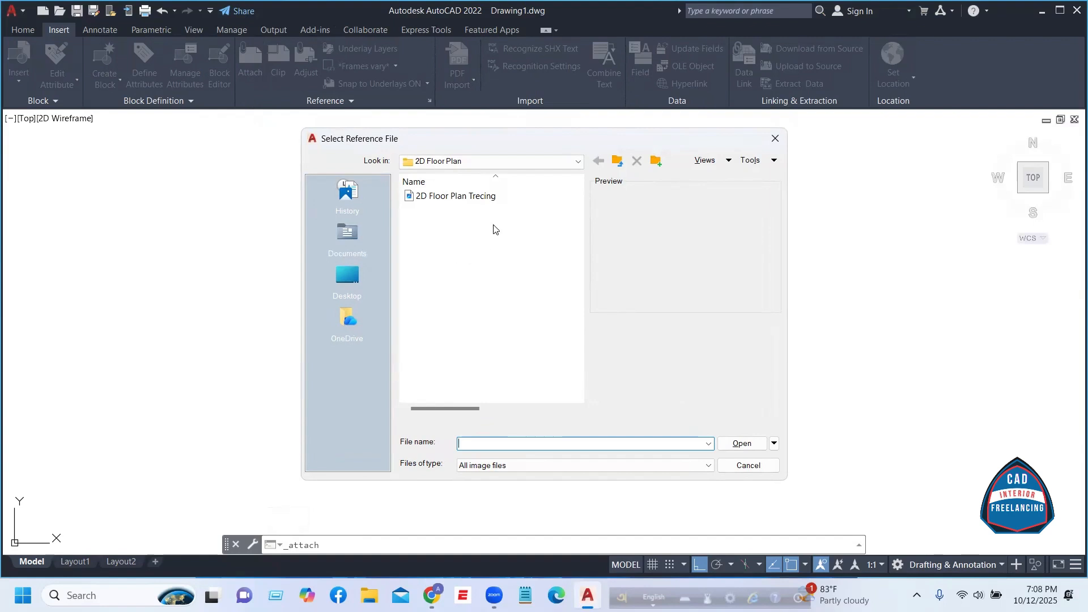
pyautogui.click(458, 197)
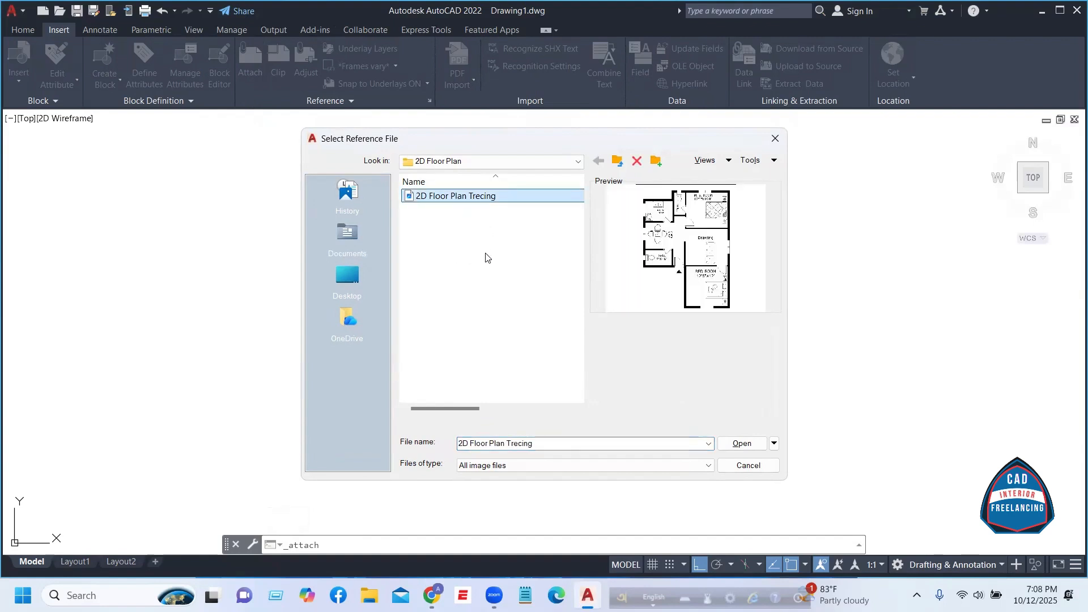
pyautogui.click(739, 444)
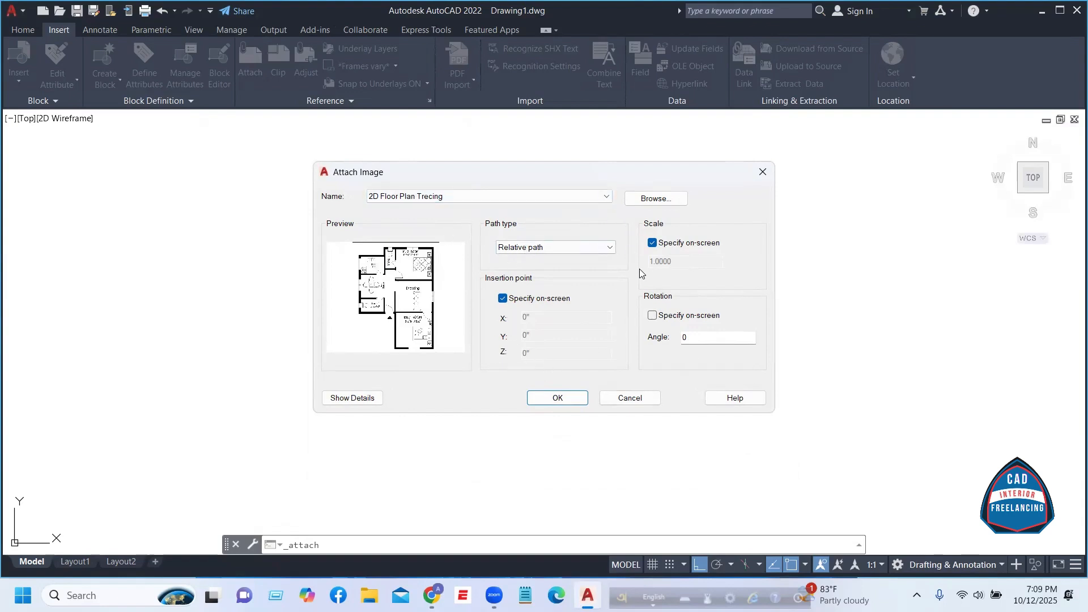
pyautogui.click(554, 398)
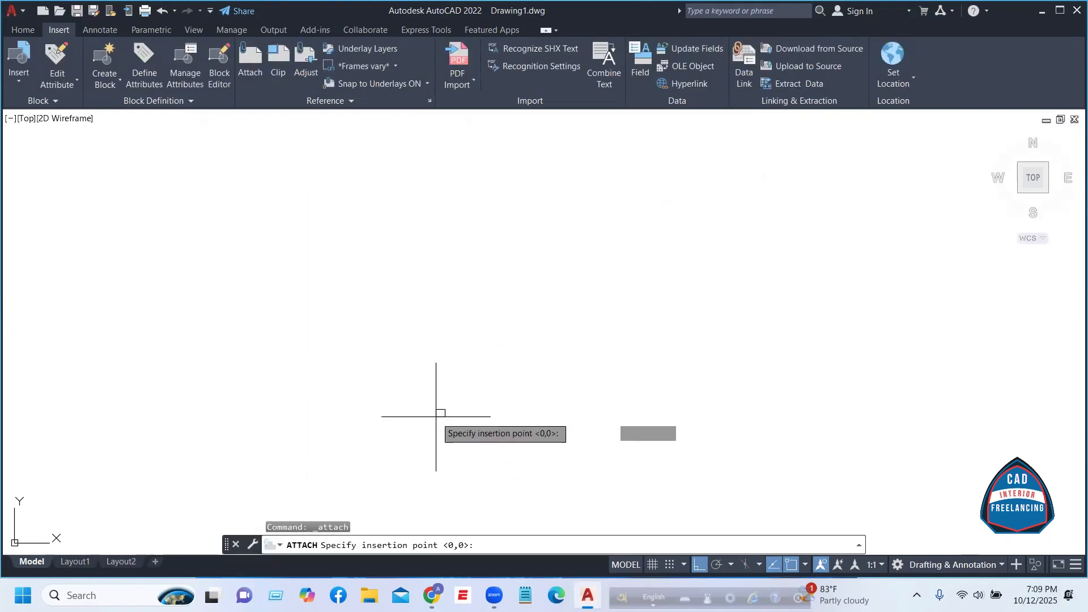
# - Place the floor plan image in the empty drawing and set its scale freehand with a point about 19'-8" from the insertion point
pyautogui.click(359, 449)
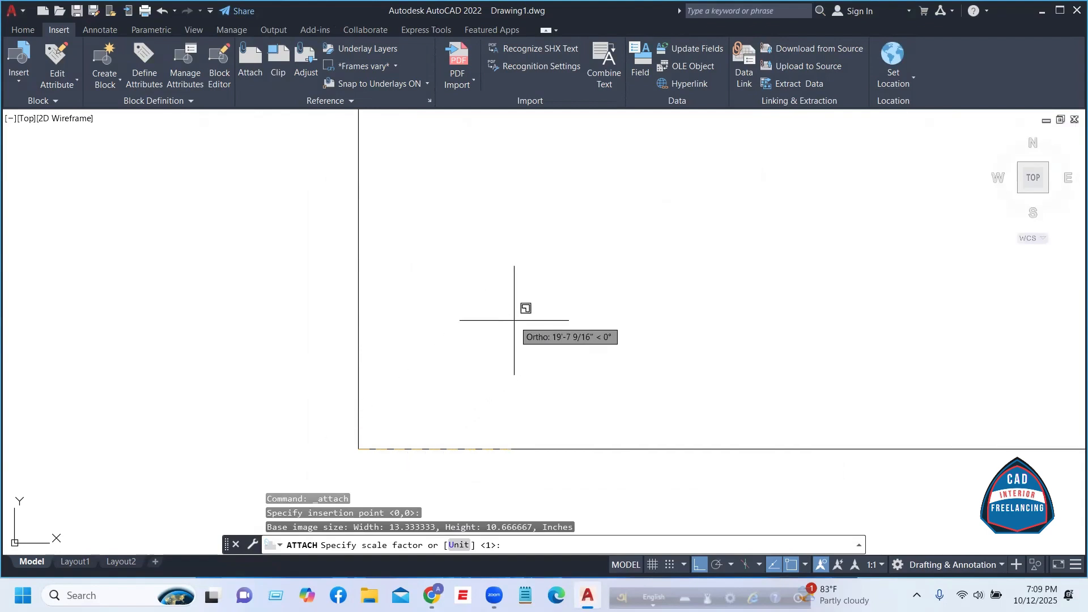
pyautogui.click(515, 320)
pyautogui.scroll(5, 315, 381)
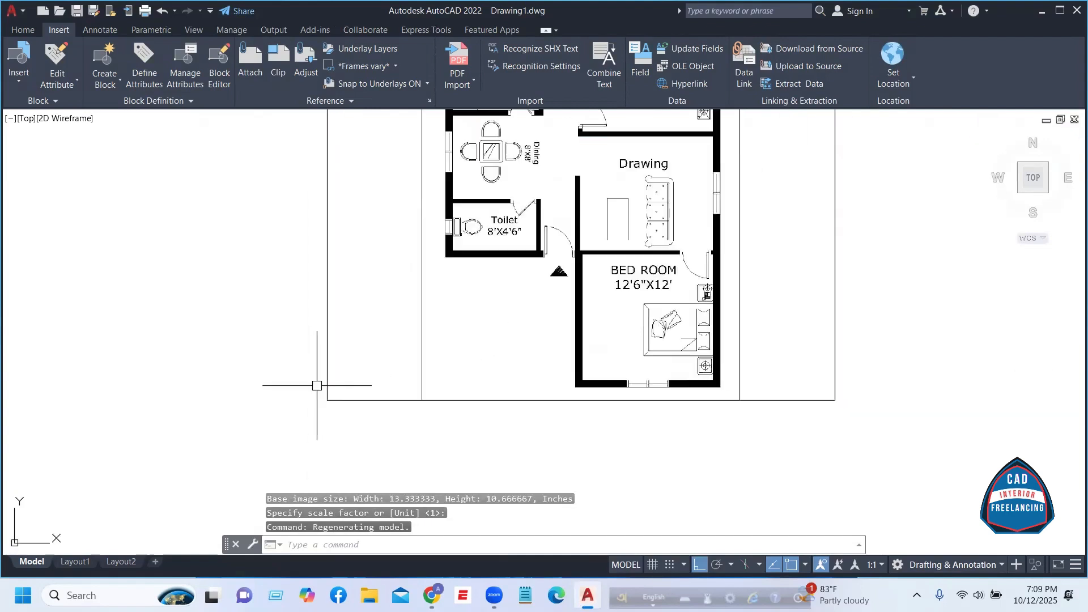
pyautogui.scroll(-2, 362, 455)
pyautogui.scroll(-2, 364, 455)
pyautogui.scroll(2, 507, 346)
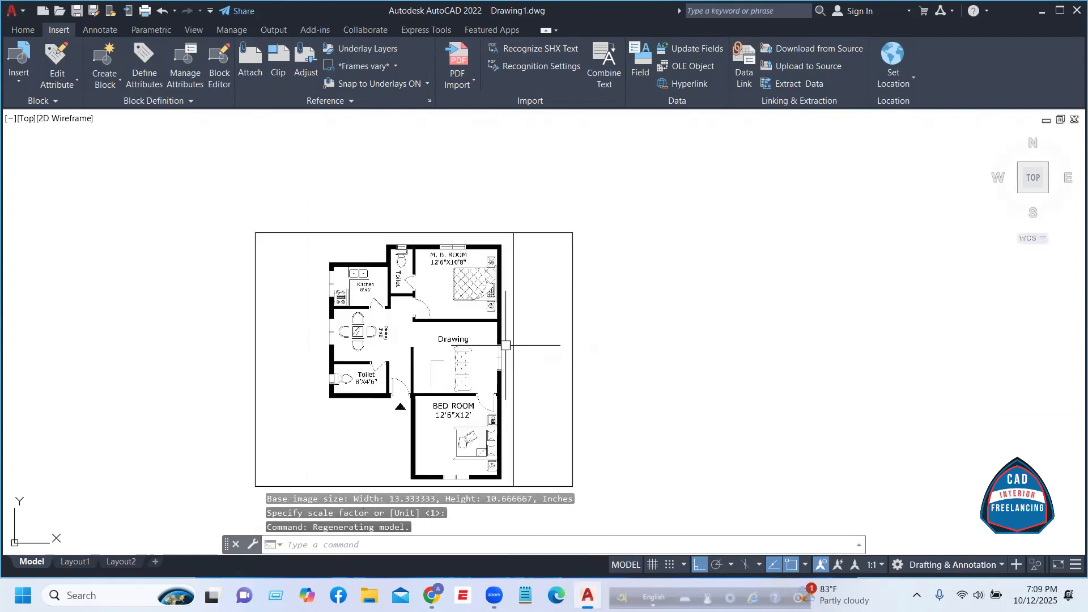
pyautogui.press('Escape')
pyautogui.press('Escape')
pyautogui.press('Escape')
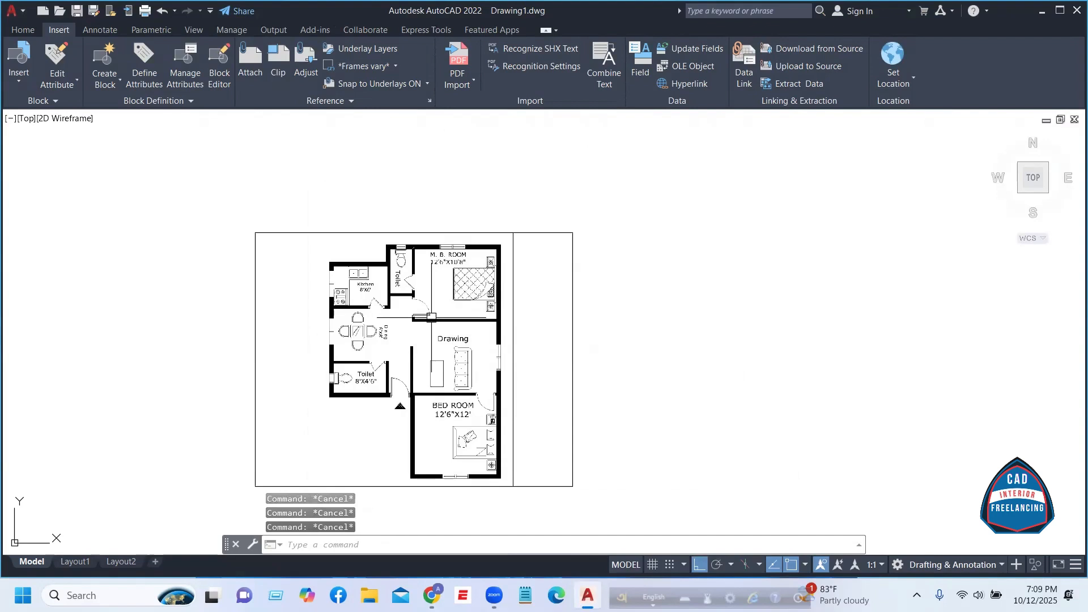
# - Dimension the inside width of the M. B. Room between its side walls, placing the dimension line above the upper wall
pyautogui.scroll(4, 364, 334)
pyautogui.scroll(-2, 540, 321)
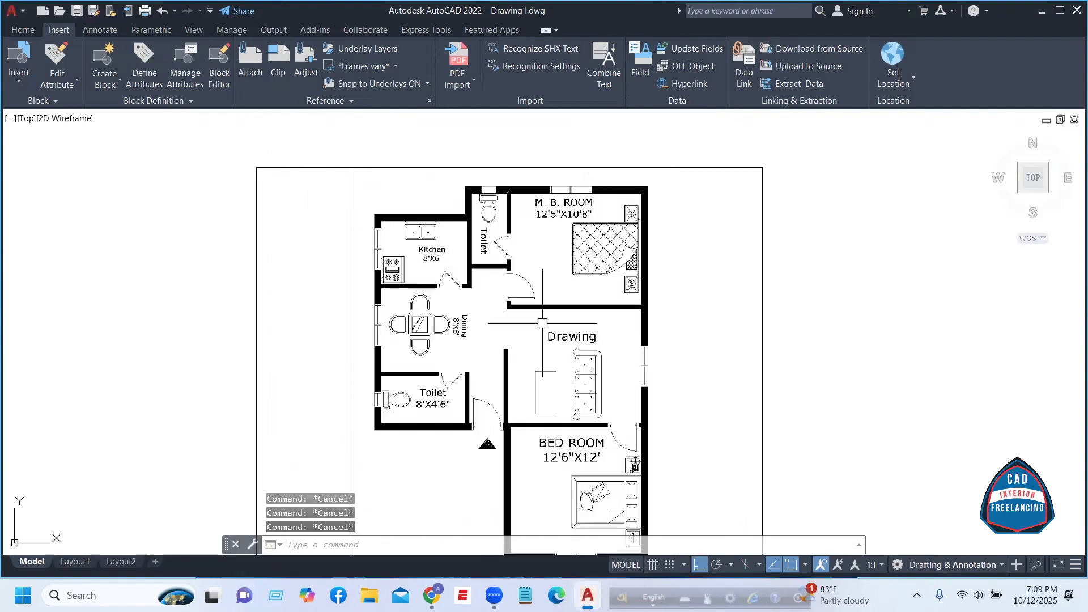
pyautogui.scroll(2, 570, 177)
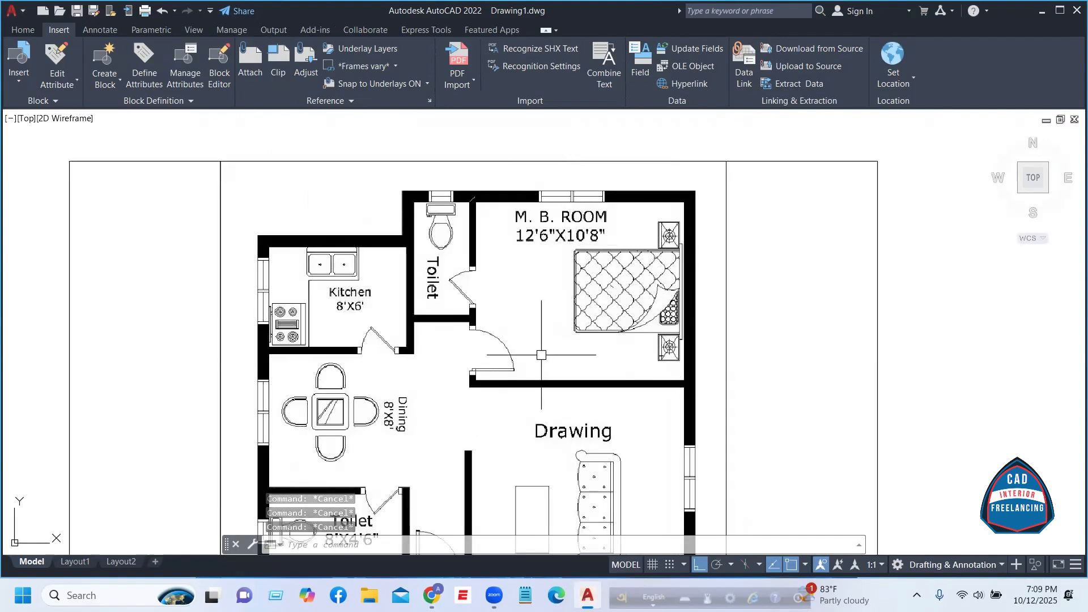
pyautogui.scroll(2, 600, 167)
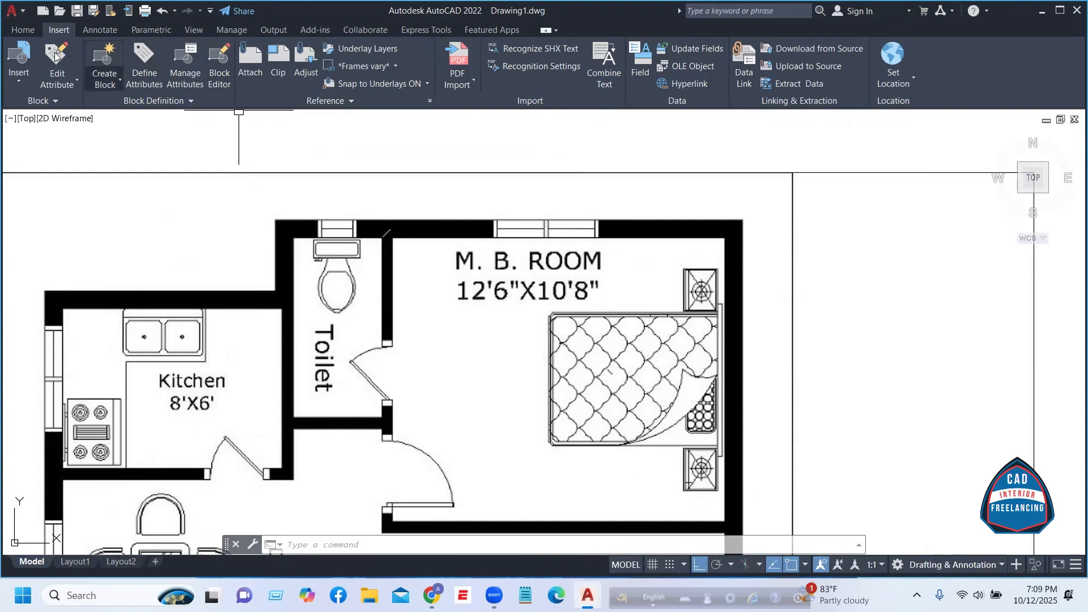
pyautogui.click(28, 31)
pyautogui.click(214, 59)
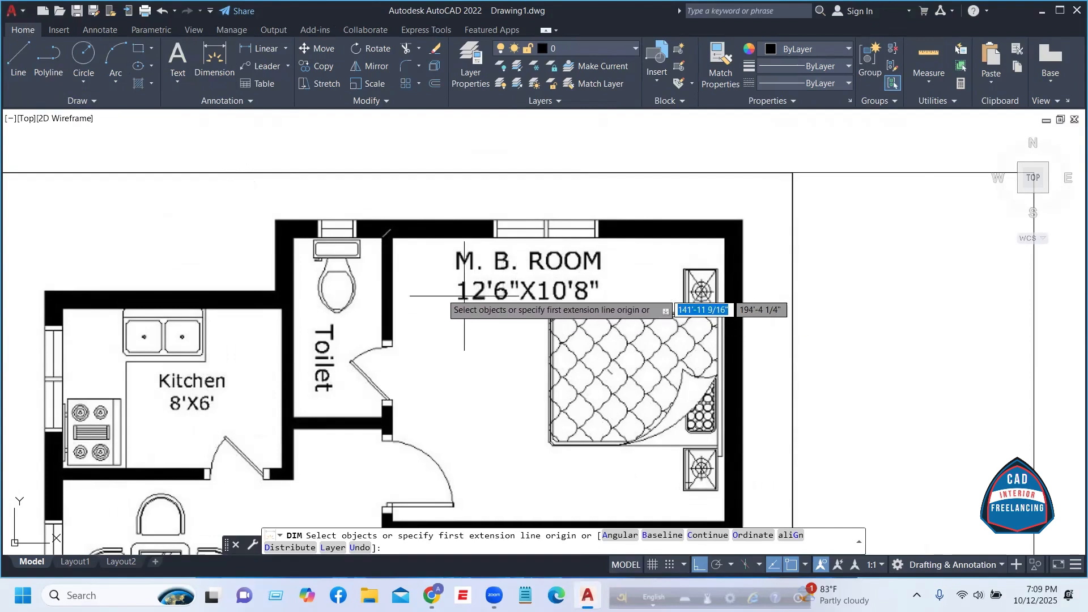
pyautogui.click(392, 249)
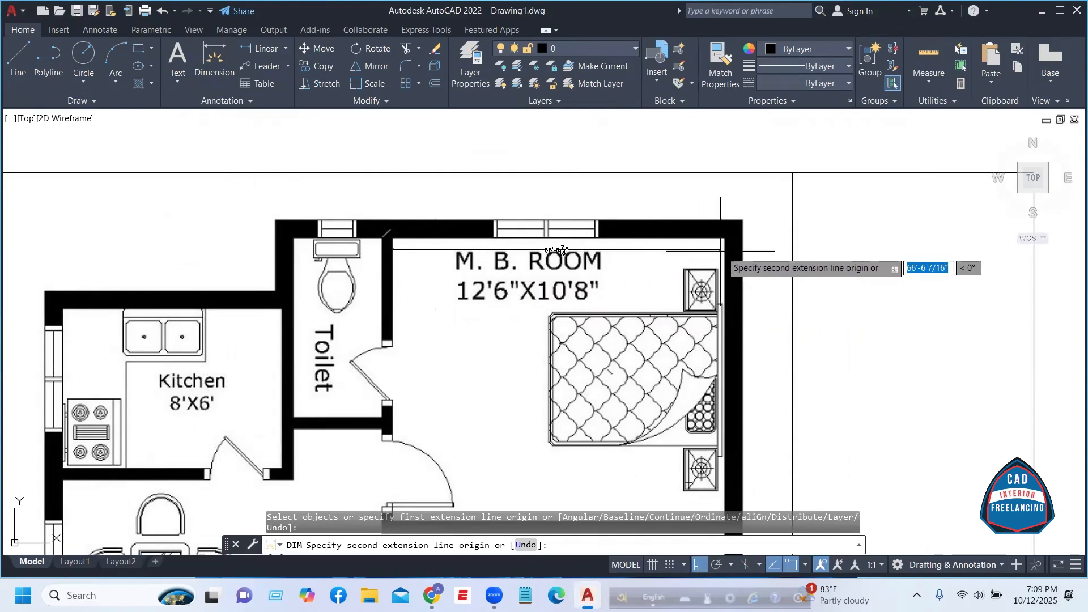
pyautogui.click(564, 250)
pyautogui.click(562, 191)
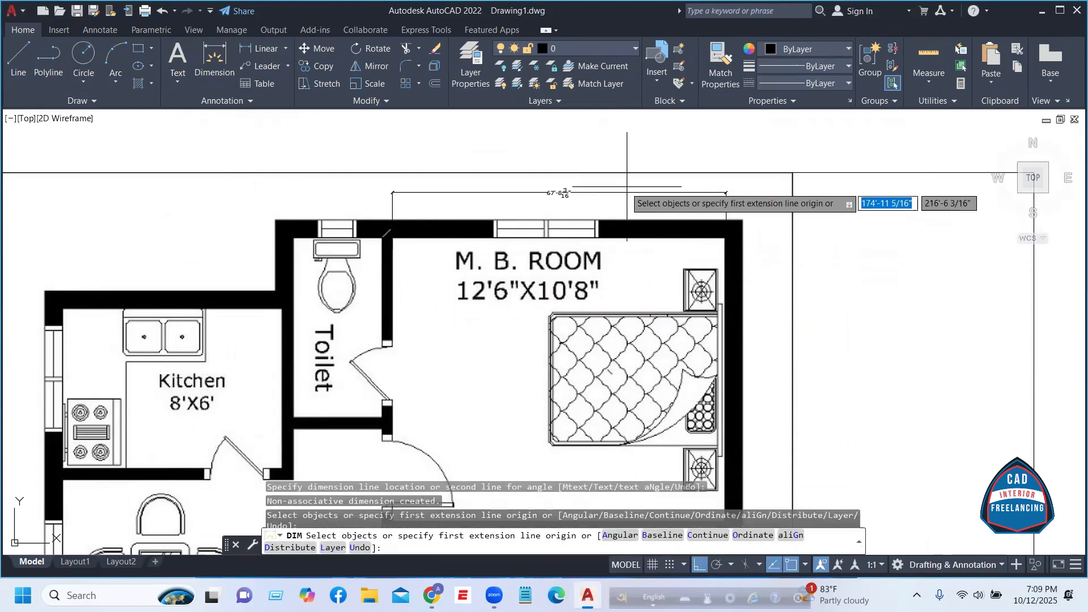
pyautogui.scroll(4, 607, 191)
pyautogui.write('c')
pyautogui.press('Return')
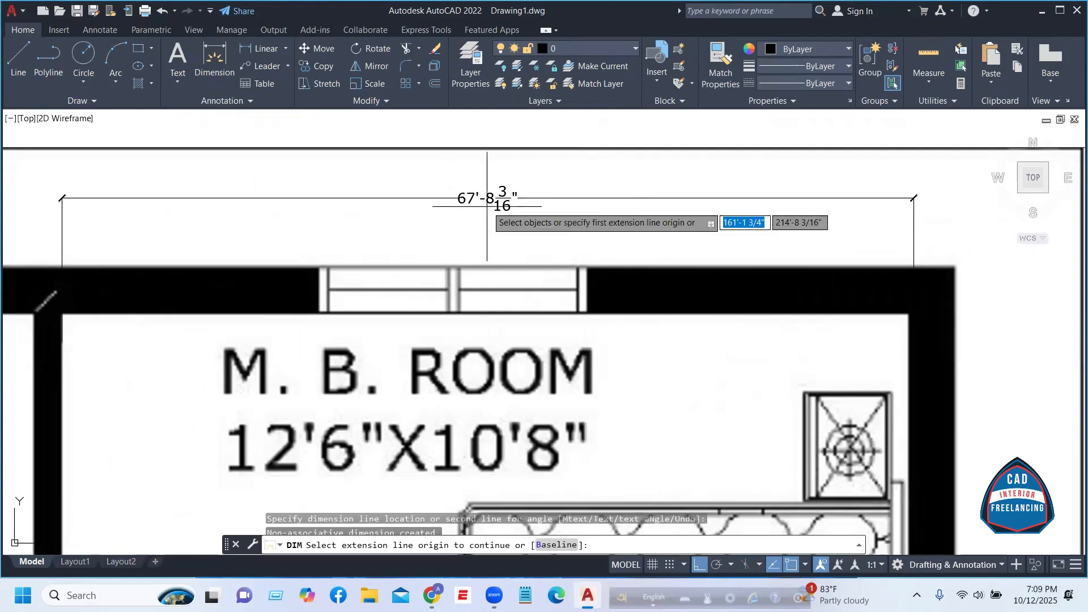
pyautogui.press('Escape')
pyautogui.press('Escape')
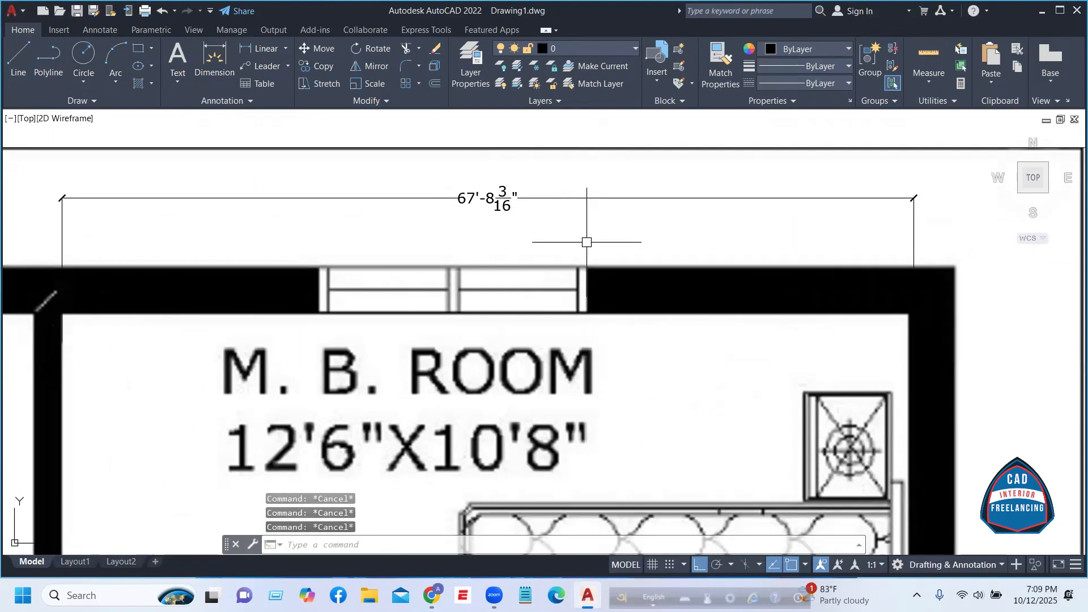
# - Delete the width dimension above the M. B. Room
pyautogui.click(611, 199)
pyautogui.press('Delete')
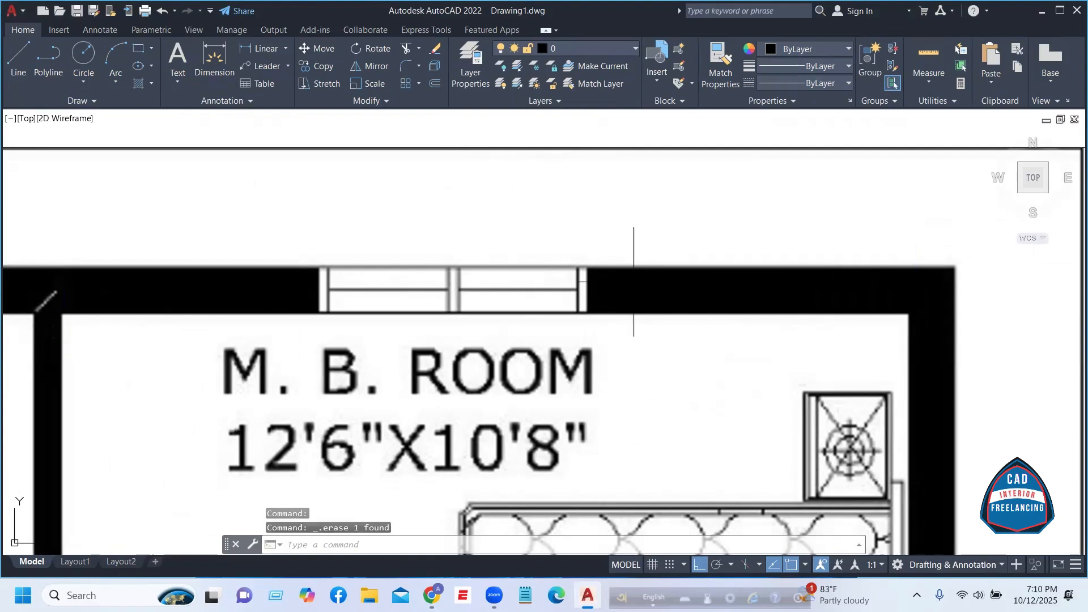
pyautogui.scroll(-3, 599, 376)
pyautogui.press('Escape')
pyautogui.press('Escape')
pyautogui.press('Escape')
# - Start scaling the floor plan image from its lower-left corner with the Reference option
pyautogui.scroll(-3, 626, 249)
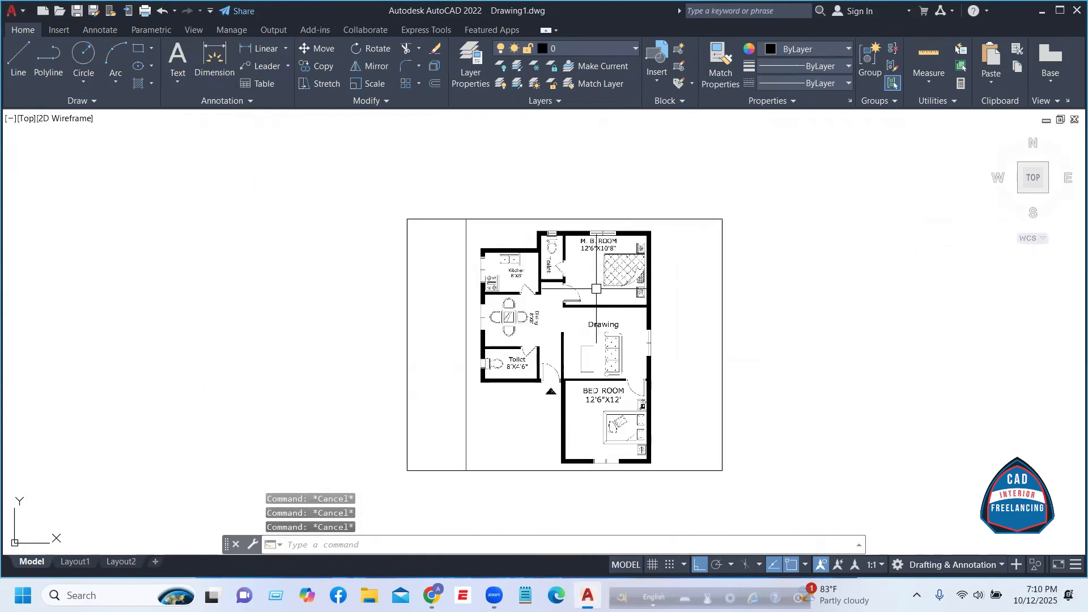
pyautogui.scroll(-2, 596, 289)
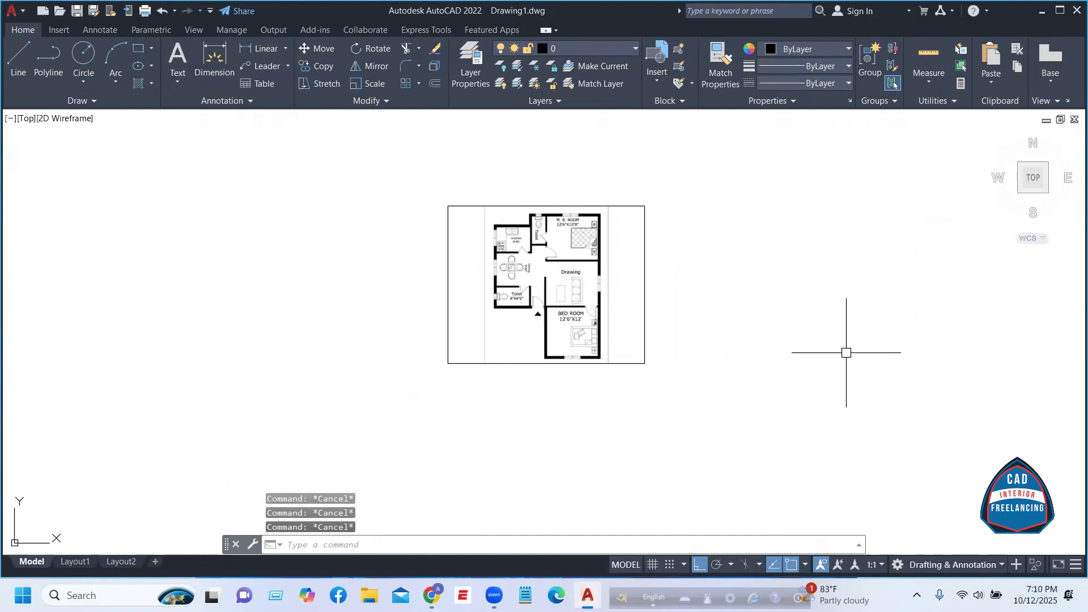
pyautogui.click(645, 284)
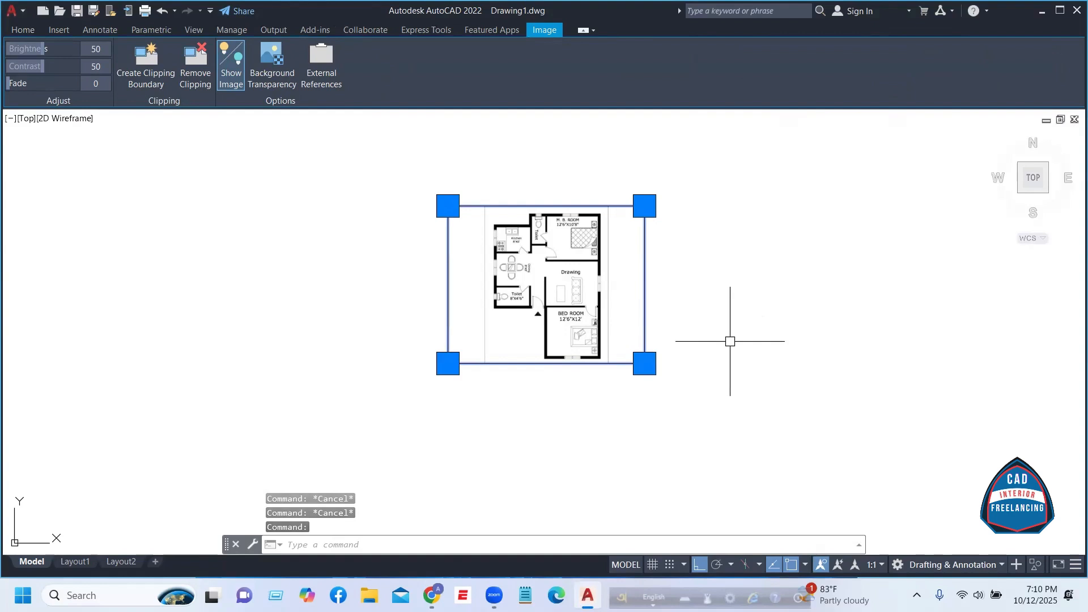
pyautogui.write('S')
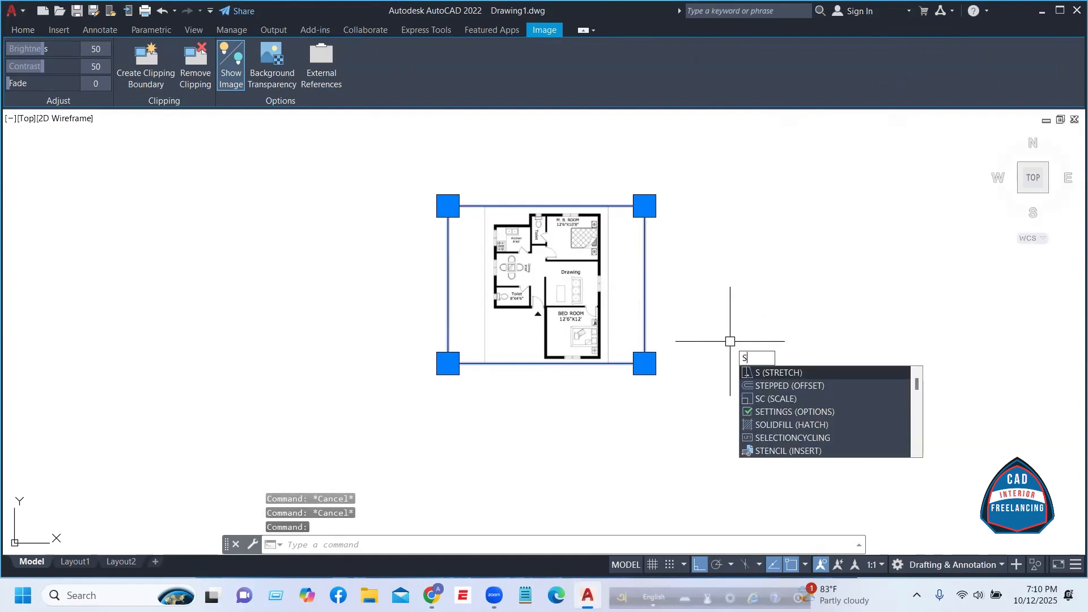
pyautogui.write('C')
pyautogui.press('Return')
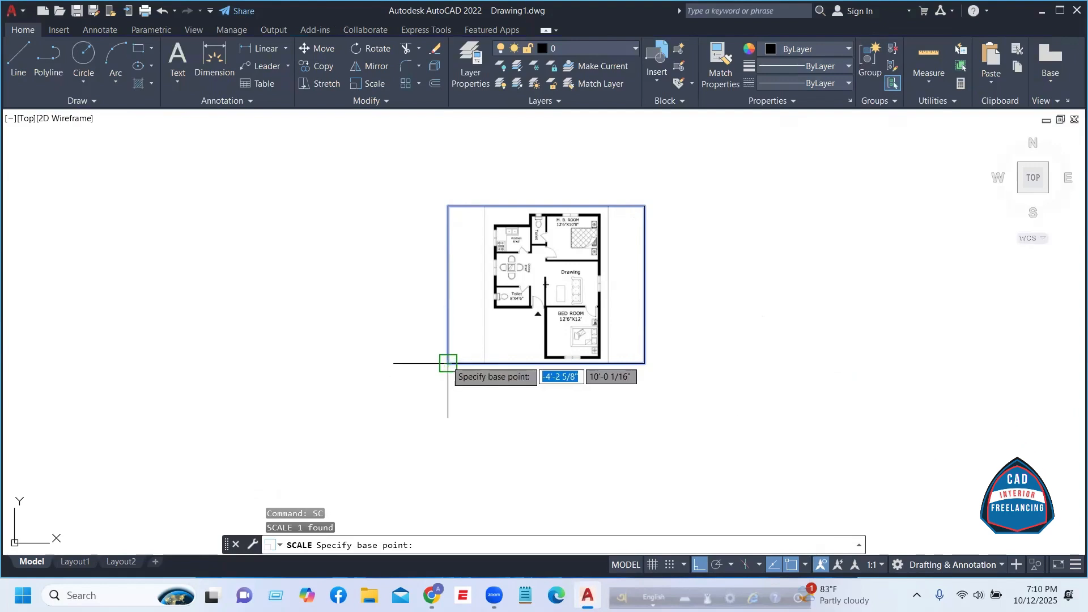
pyautogui.click(448, 363)
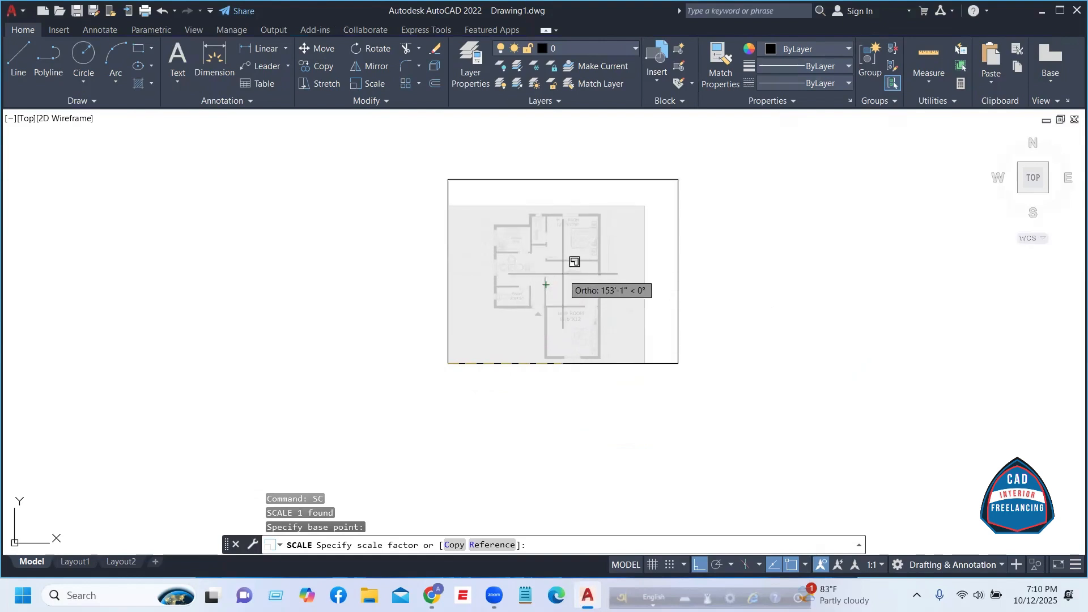
pyautogui.write('r')
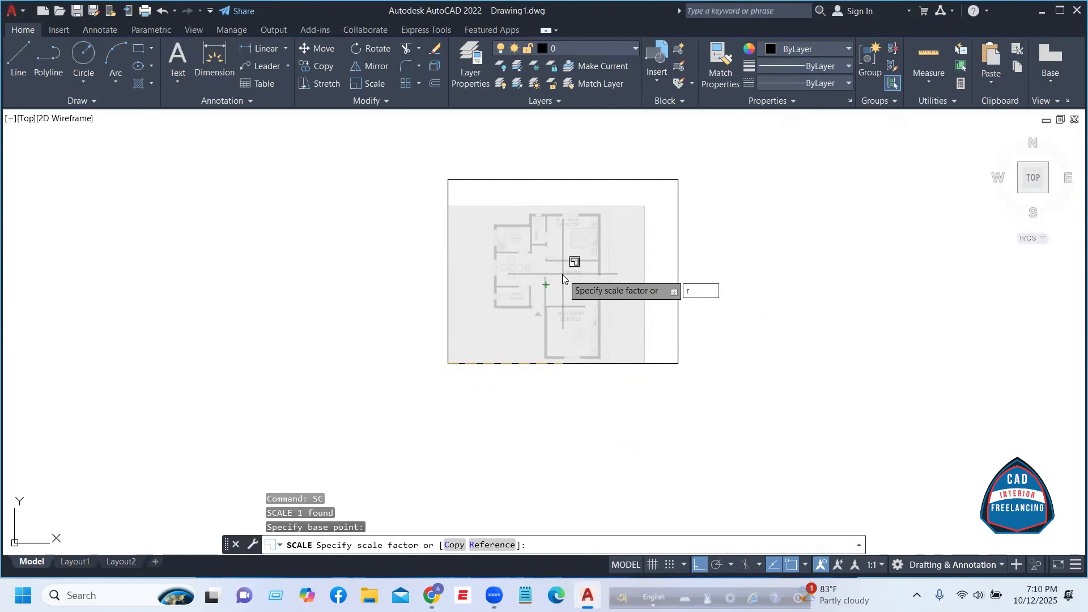
pyautogui.press('Return')
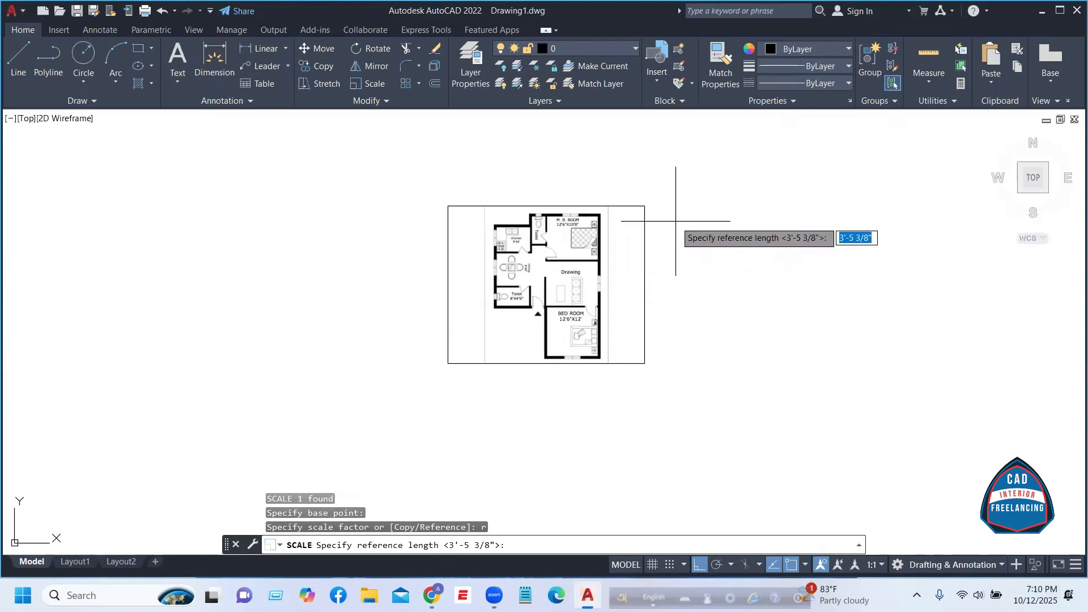
# - Specify the scaling reference length across the M. B. Room's inside width, from the toilet wall's face to the outer wall's inner face
pyautogui.scroll(8, 569, 220)
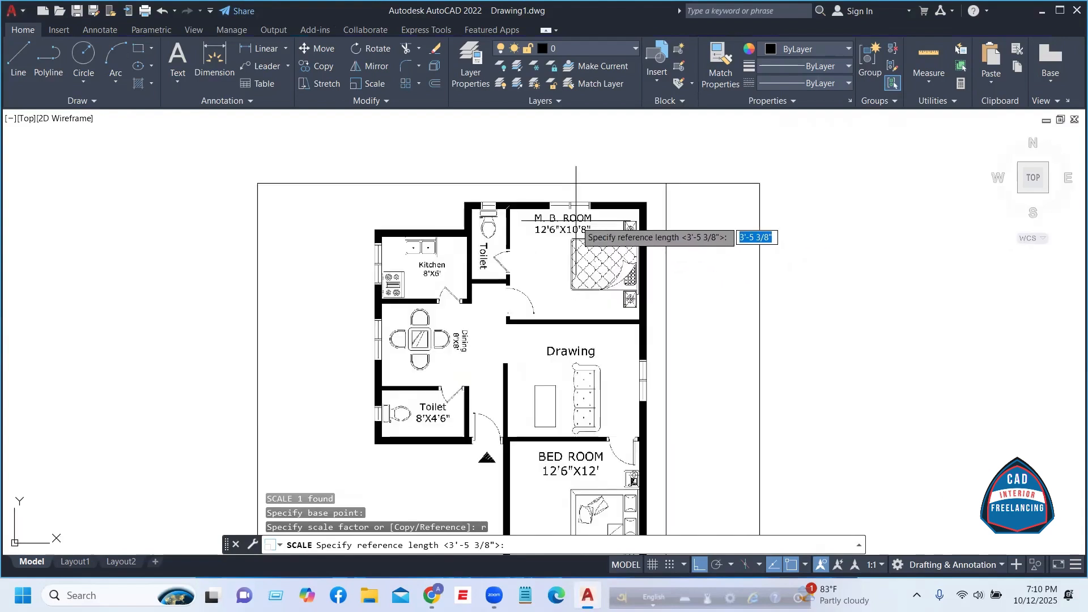
pyautogui.scroll(-4, 434, 312)
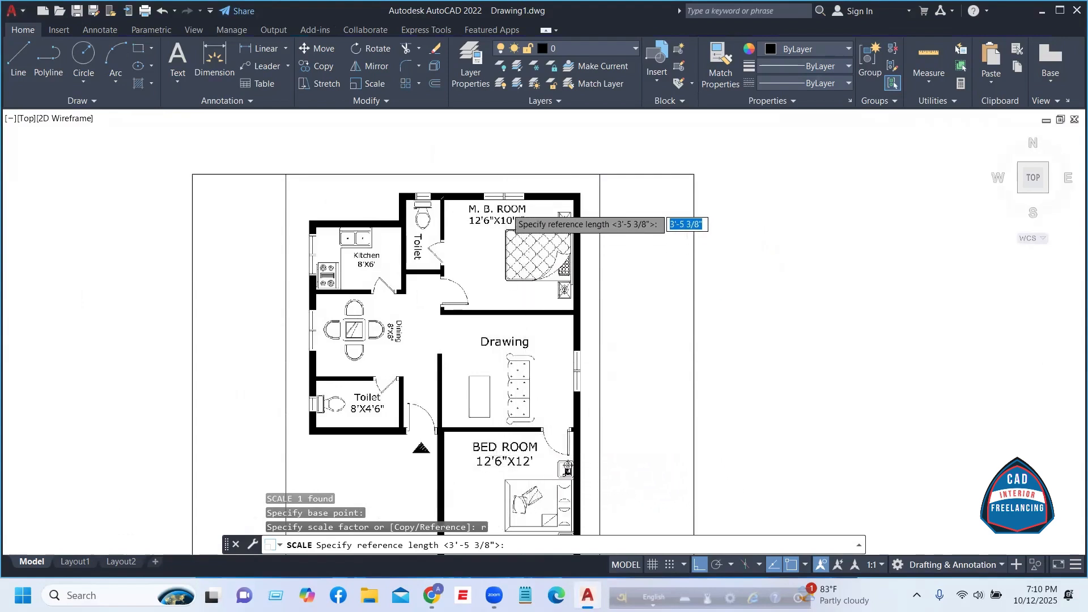
pyautogui.scroll(2, 509, 208)
pyautogui.scroll(4, 431, 215)
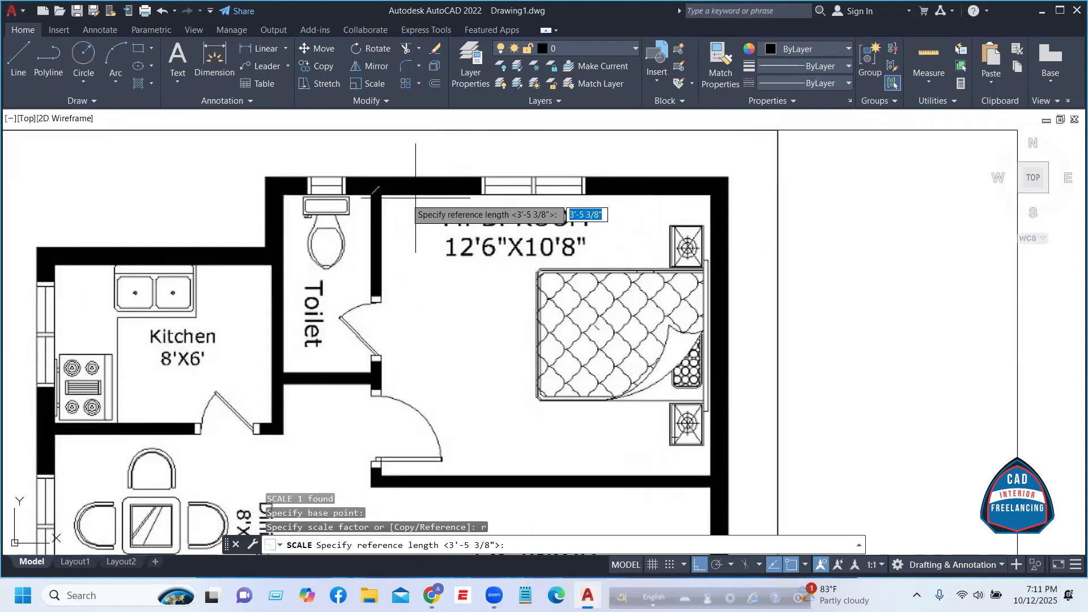
pyautogui.scroll(-2, 343, 275)
pyautogui.scroll(3, 393, 238)
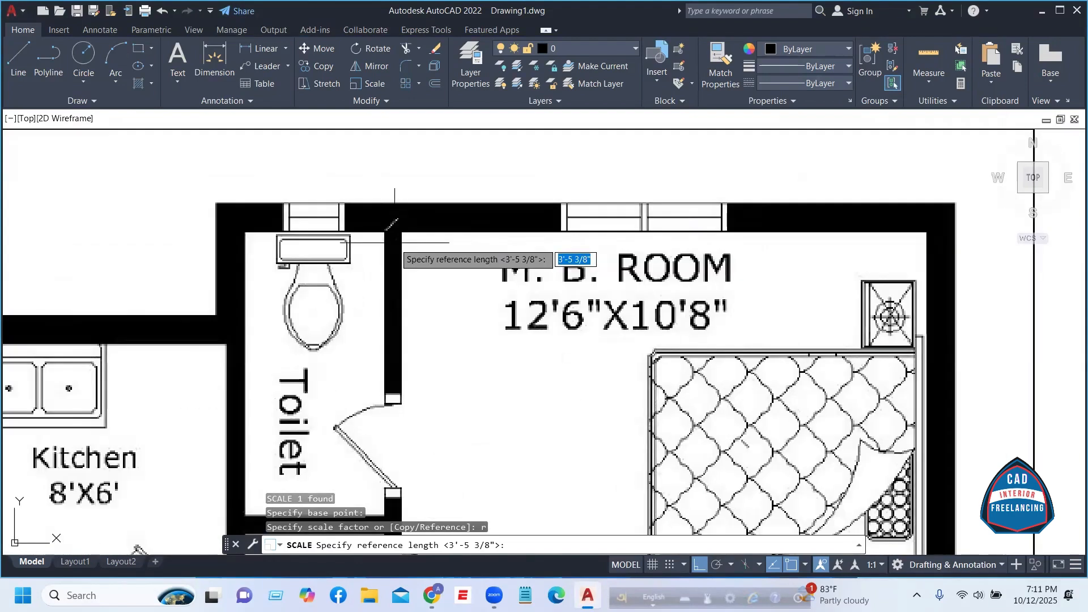
pyautogui.scroll(-3, 568, 327)
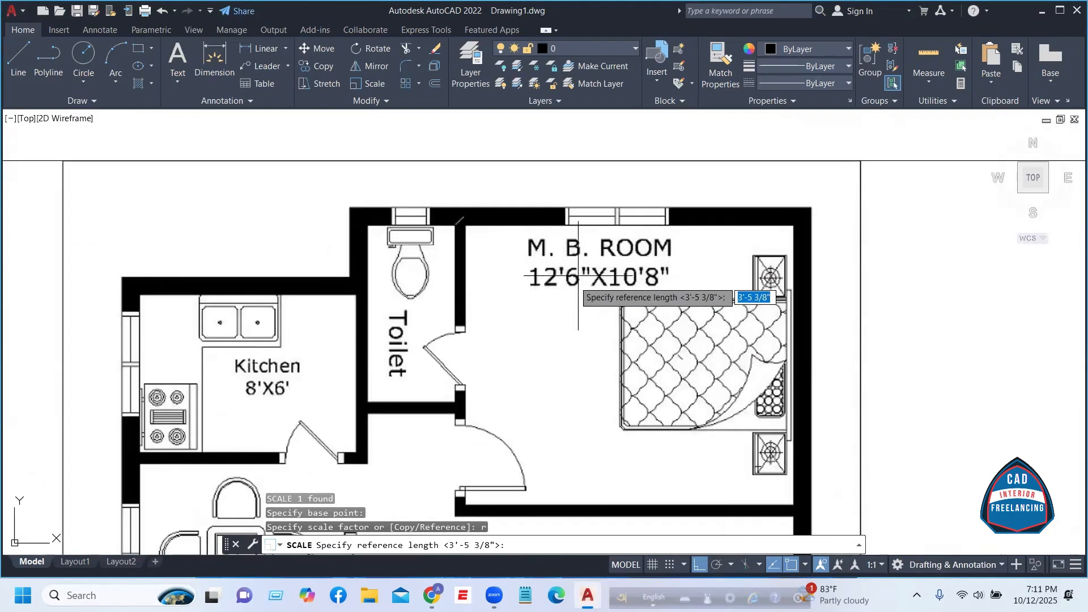
pyautogui.scroll(2, 549, 291)
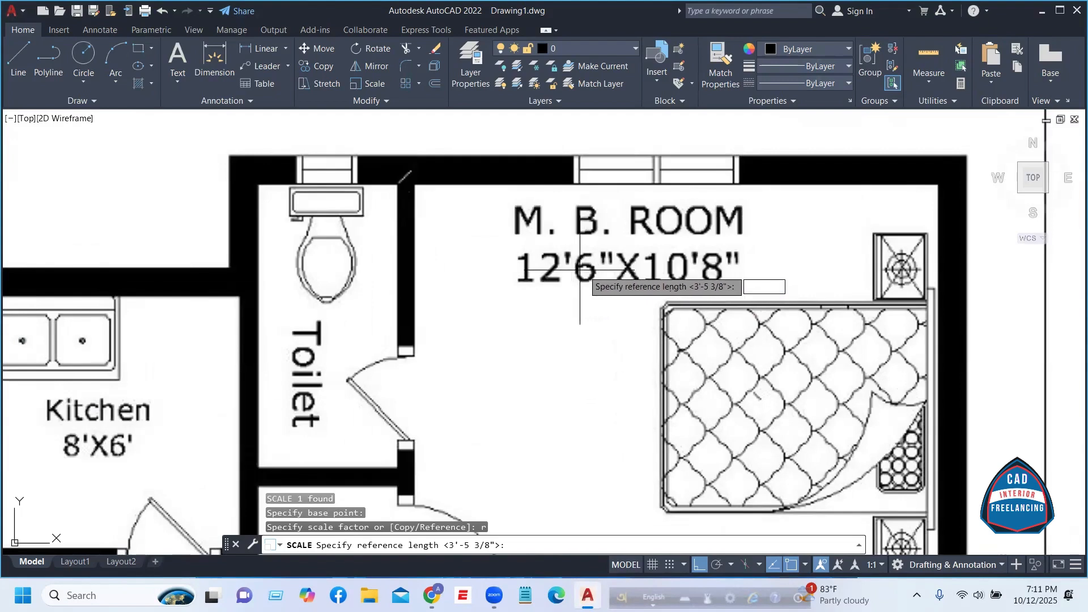
pyautogui.scroll(-2, 501, 278)
pyautogui.scroll(6, 465, 250)
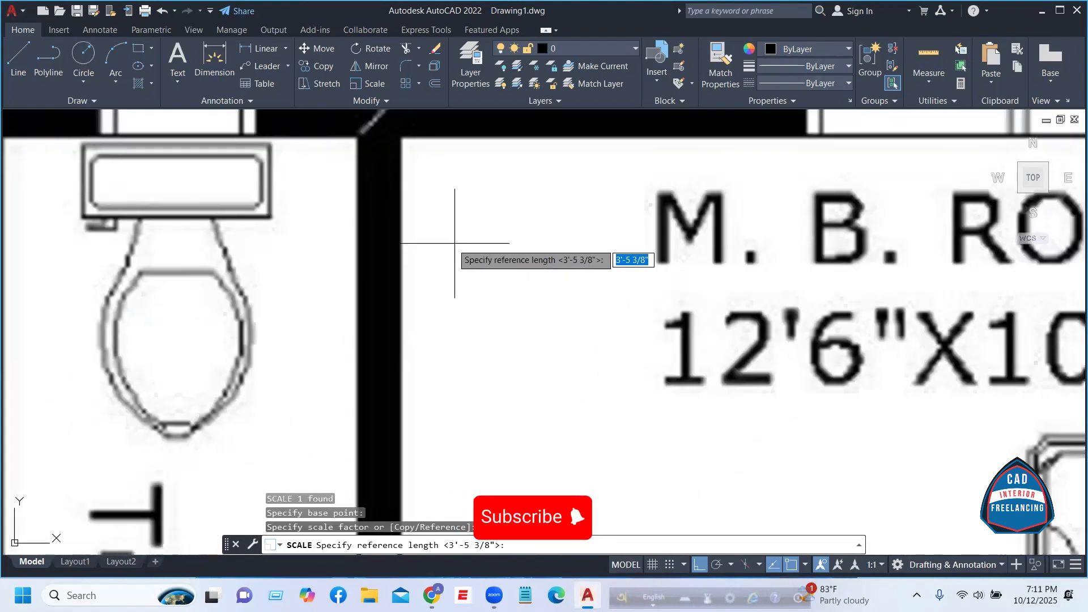
pyautogui.click(402, 187)
pyautogui.scroll(-2, 350, 210)
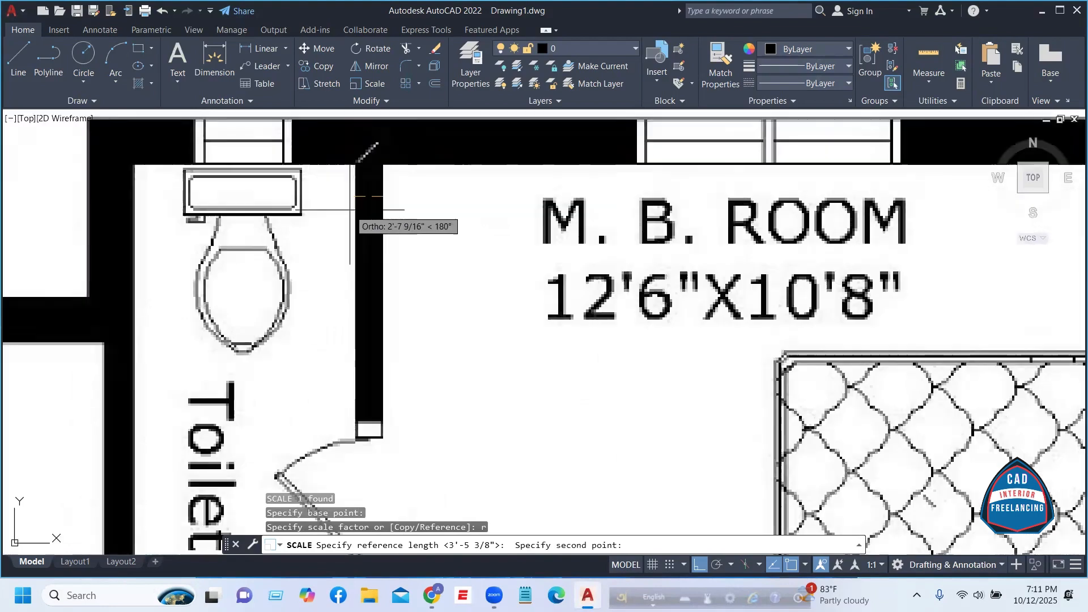
pyautogui.scroll(-2, 350, 209)
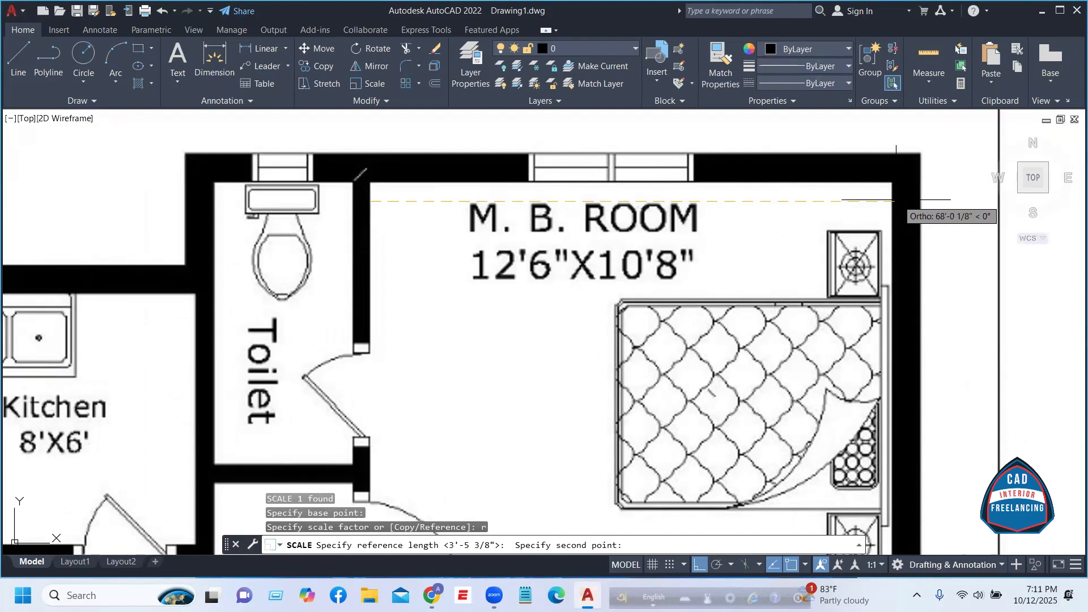
pyautogui.scroll(6, 896, 199)
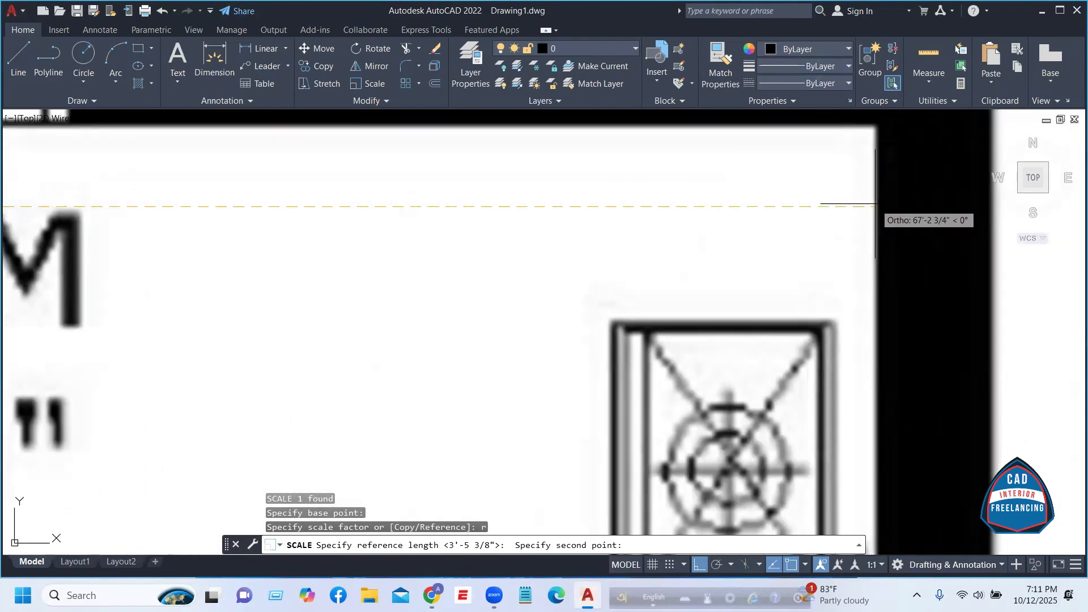
pyautogui.click(875, 204)
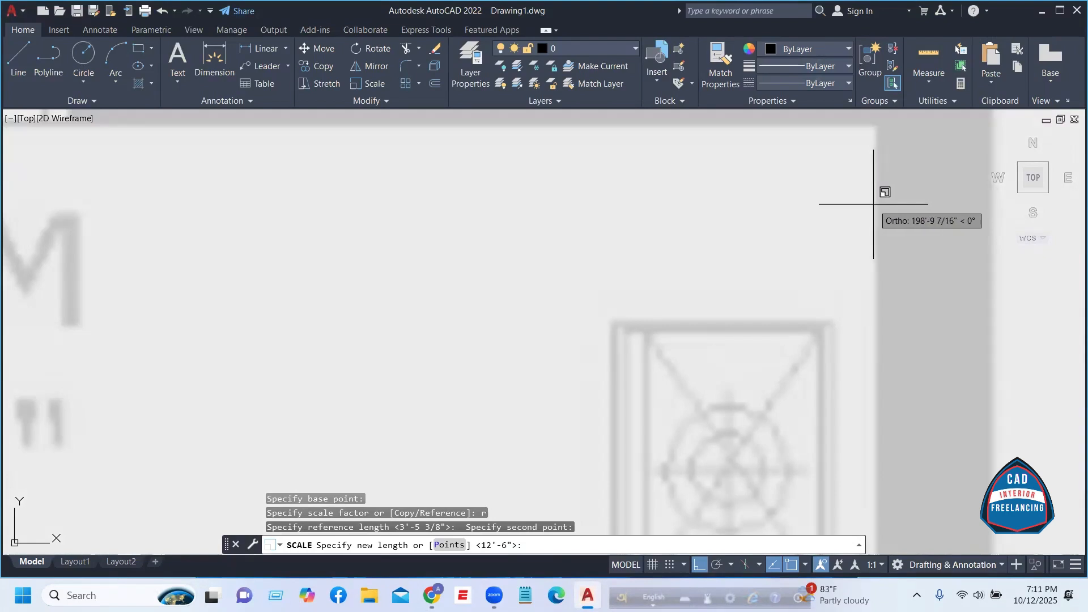
# - Set the new length for the M. B. Room reference to 12'6 to finish scaling the floor plan image
pyautogui.write("12'6")
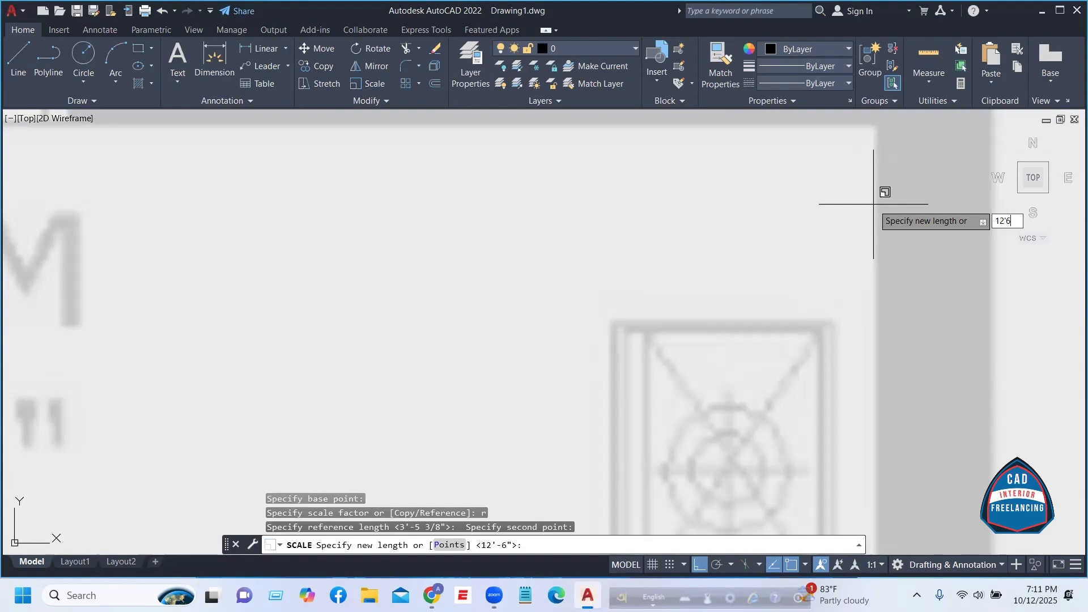
pyautogui.press('Return')
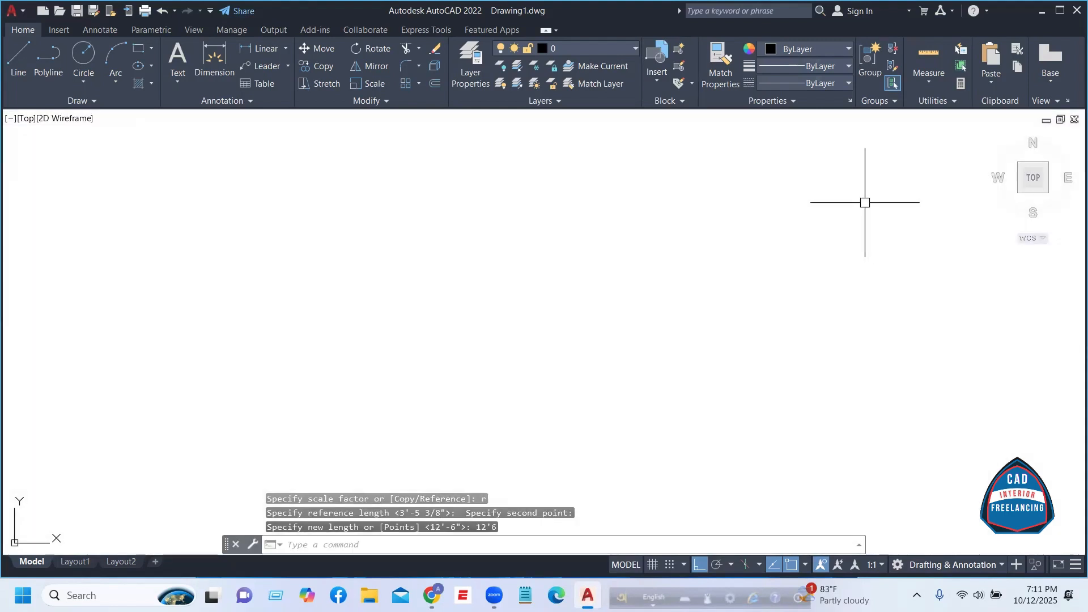
pyautogui.scroll(-5, 631, 364)
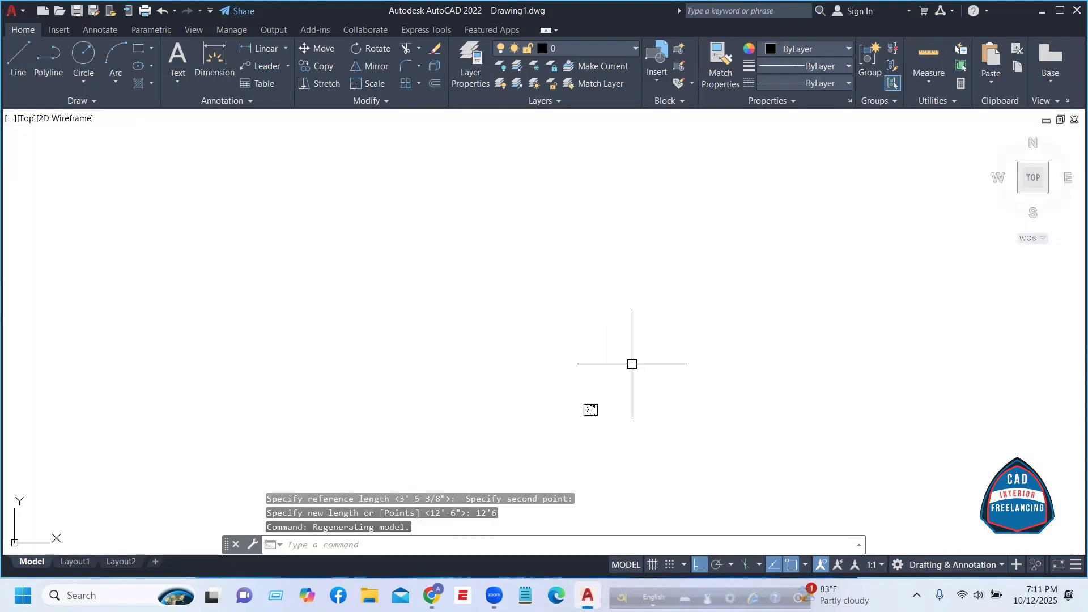
pyautogui.scroll(10, 592, 421)
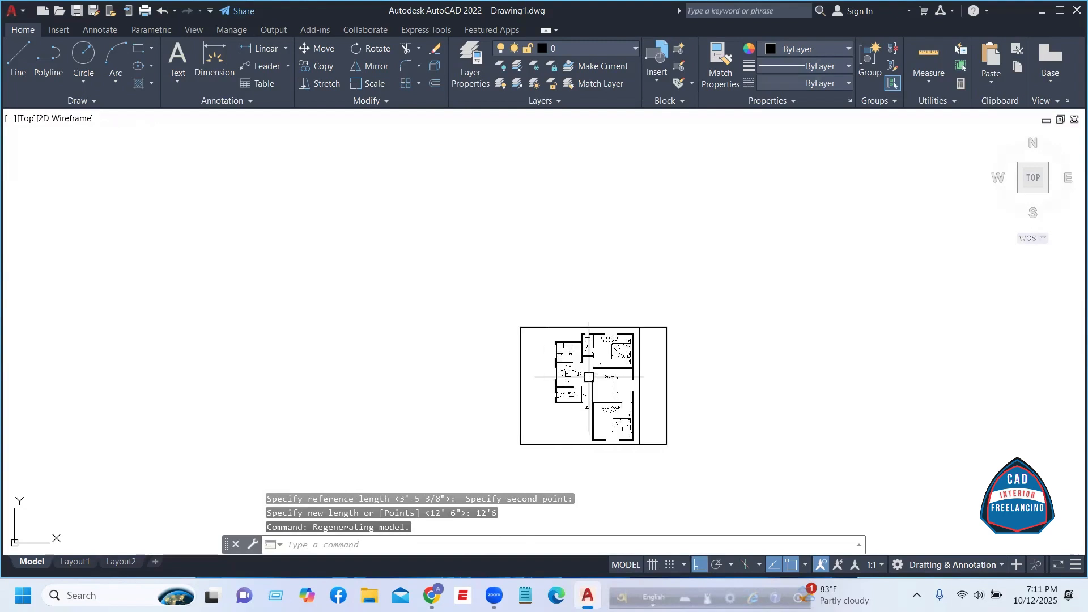
pyautogui.scroll(-2, 572, 216)
pyautogui.scroll(3, 654, 260)
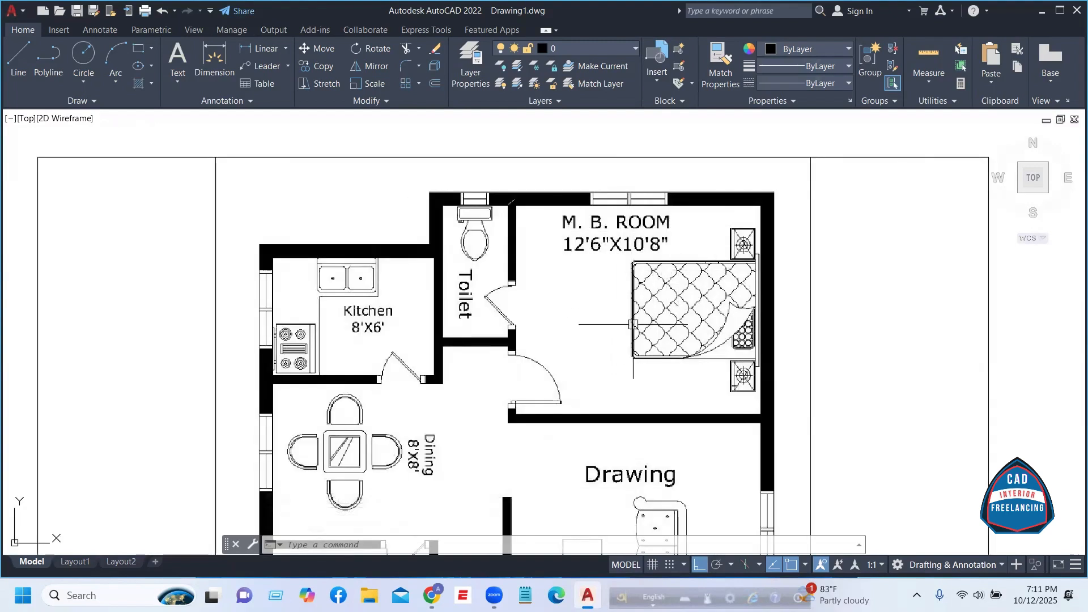
pyautogui.scroll(-2, 633, 324)
pyautogui.scroll(4, 398, 238)
pyautogui.press('Escape')
pyautogui.press('Escape')
pyautogui.press('Escape')
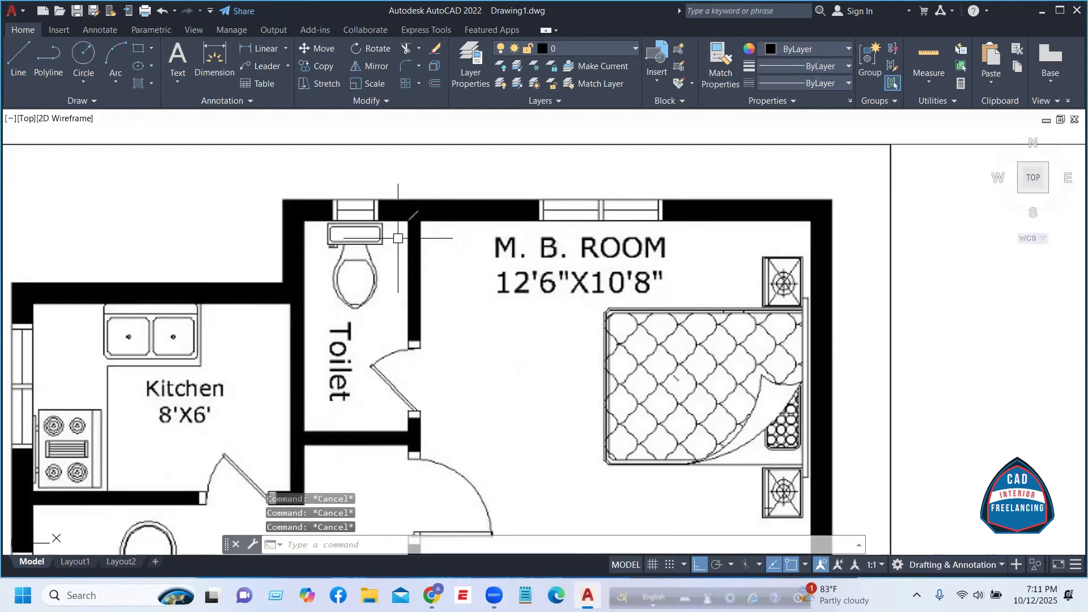
# - Dimension the M. B. Room's inside width between its side walls, placing the dimension line above the upper wall
pyautogui.click(212, 55)
pyautogui.scroll(2, 507, 271)
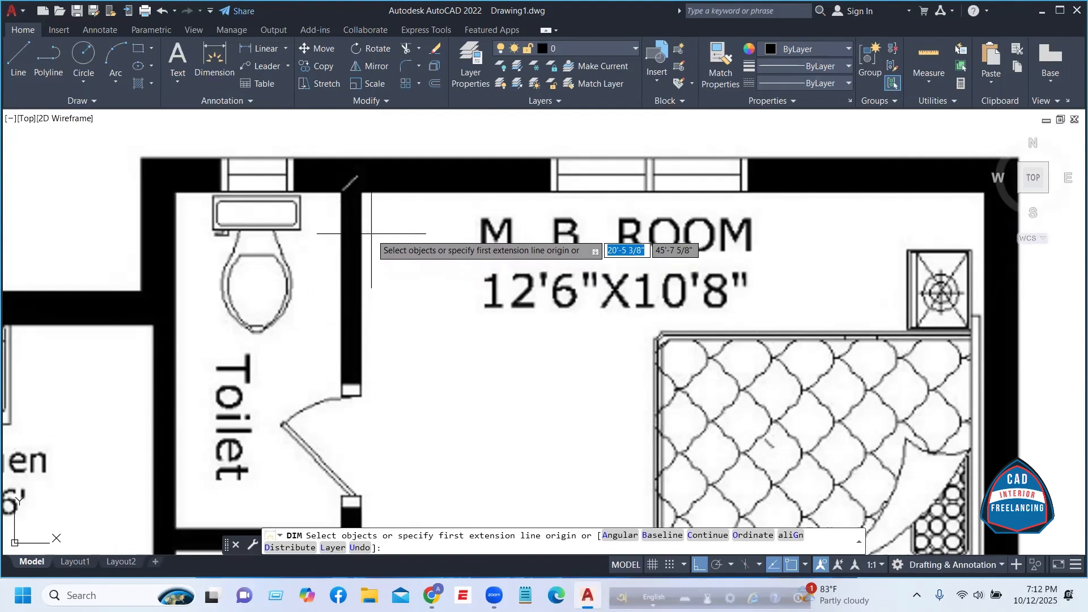
pyautogui.scroll(3, 371, 233)
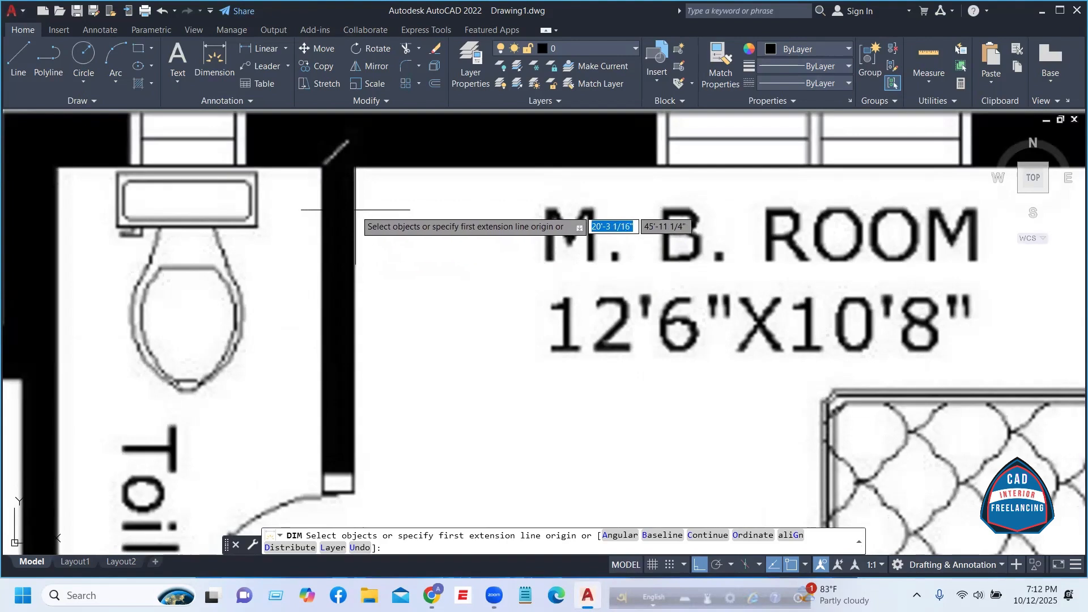
pyautogui.scroll(3, 355, 209)
pyautogui.click(352, 214)
pyautogui.scroll(-8, 353, 214)
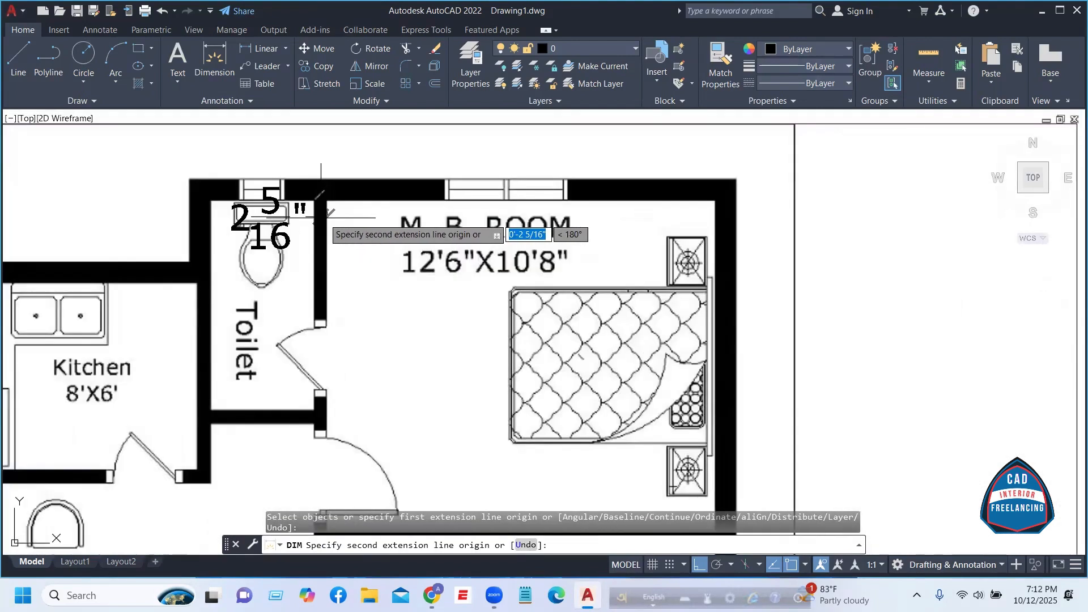
pyautogui.scroll(3, 738, 235)
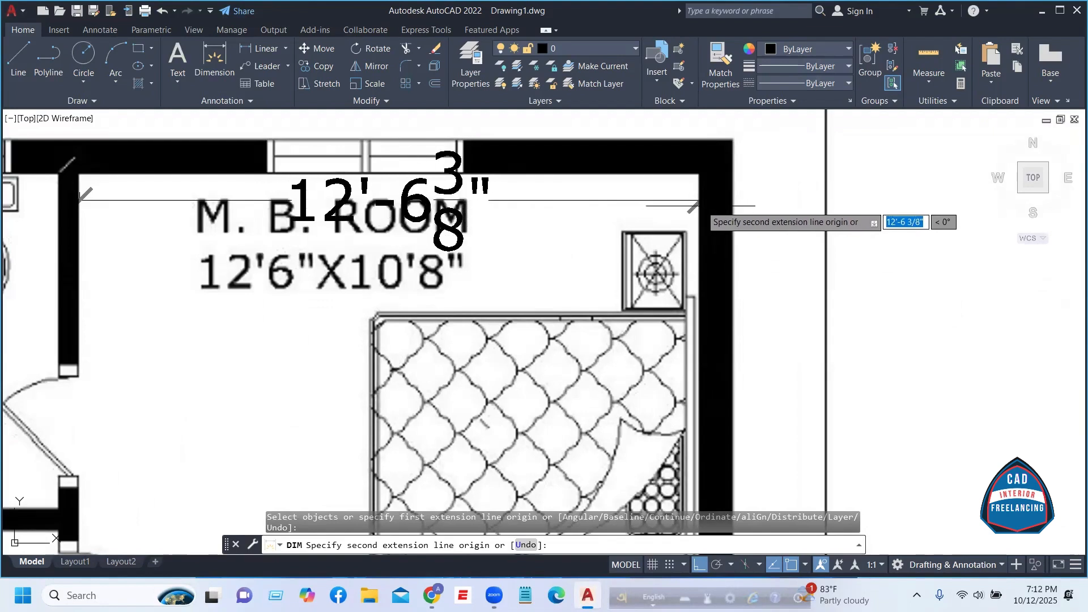
pyautogui.scroll(2, 699, 203)
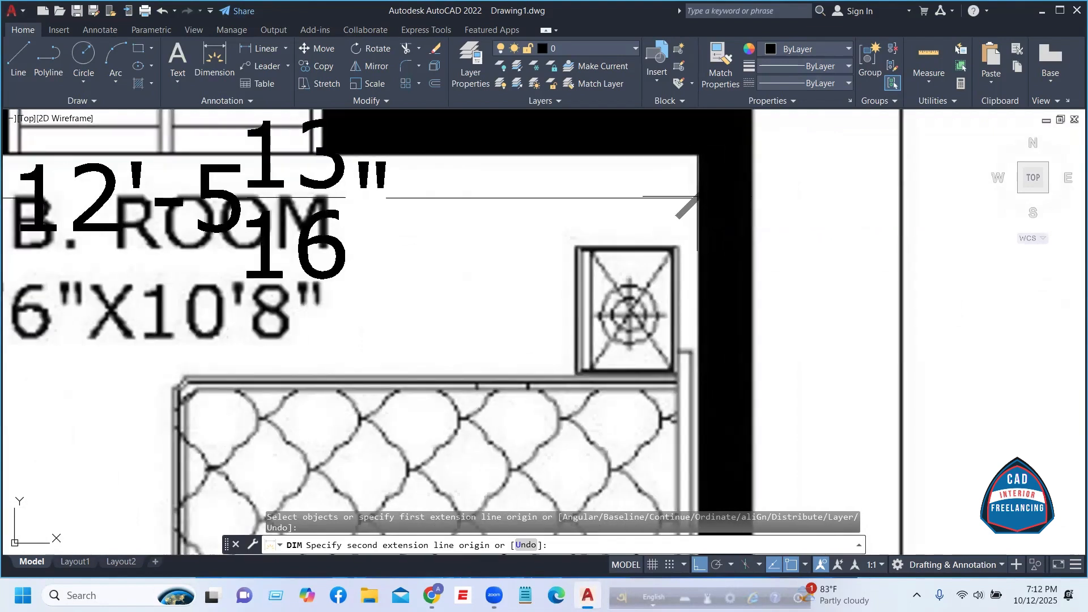
pyautogui.click(696, 197)
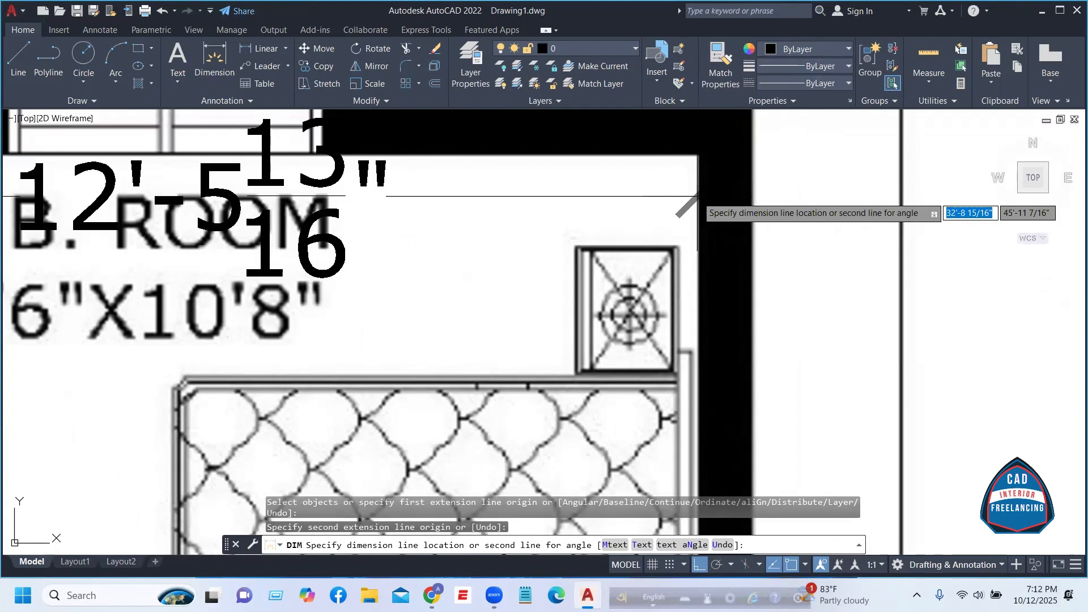
pyautogui.scroll(-2, 698, 277)
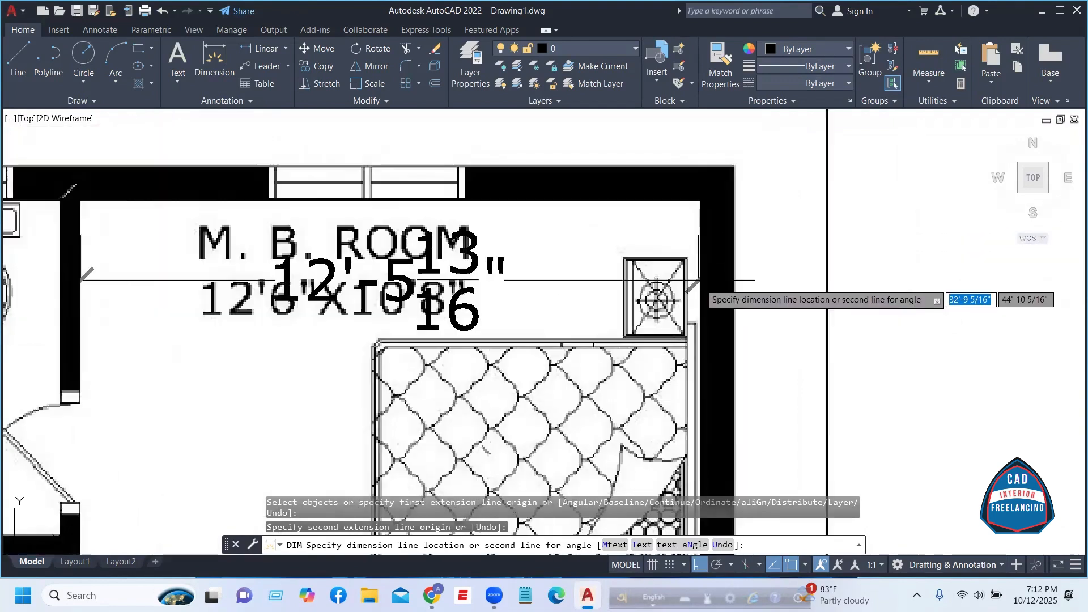
pyautogui.scroll(-4, 698, 280)
pyautogui.click(683, 160)
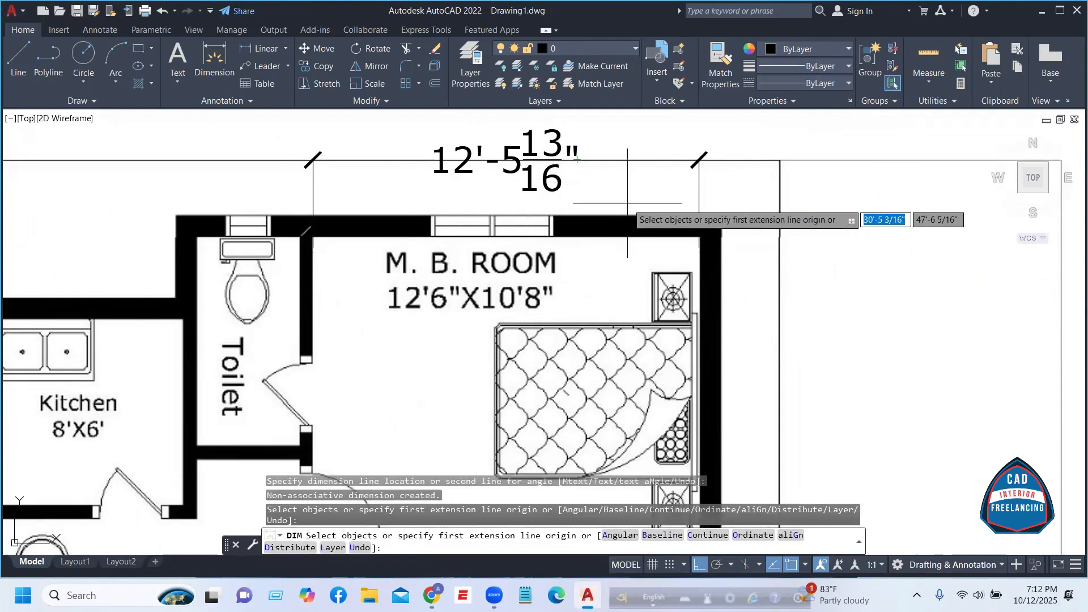
# - Dimension the inside width of the 8'X4'6" toilet between its side walls, placing the dimension line below the lower wall
pyautogui.scroll(-4, 627, 202)
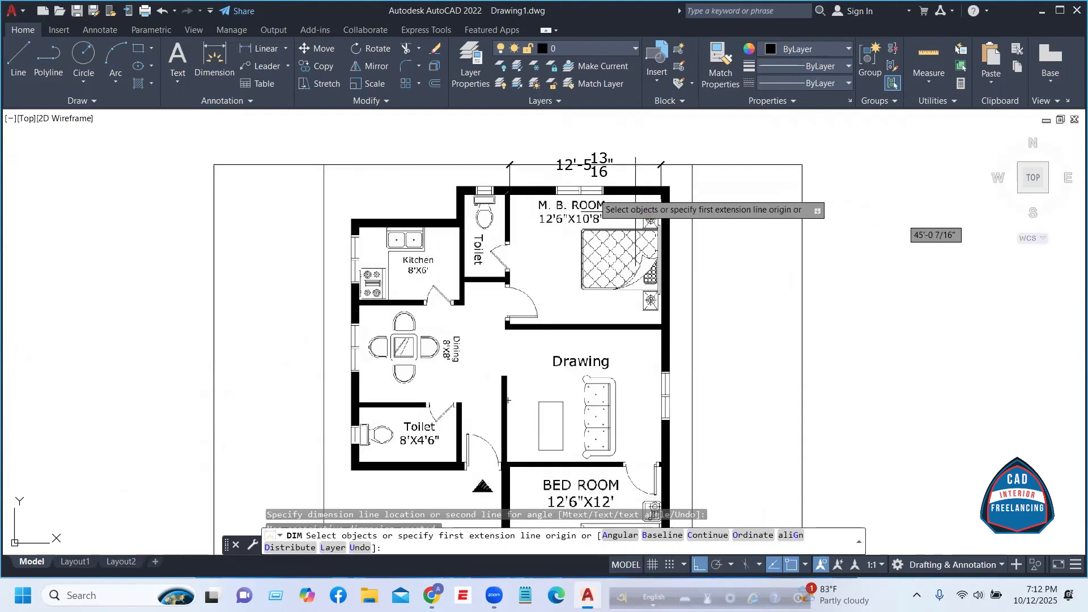
pyautogui.scroll(-2, 553, 362)
pyautogui.scroll(4, 546, 396)
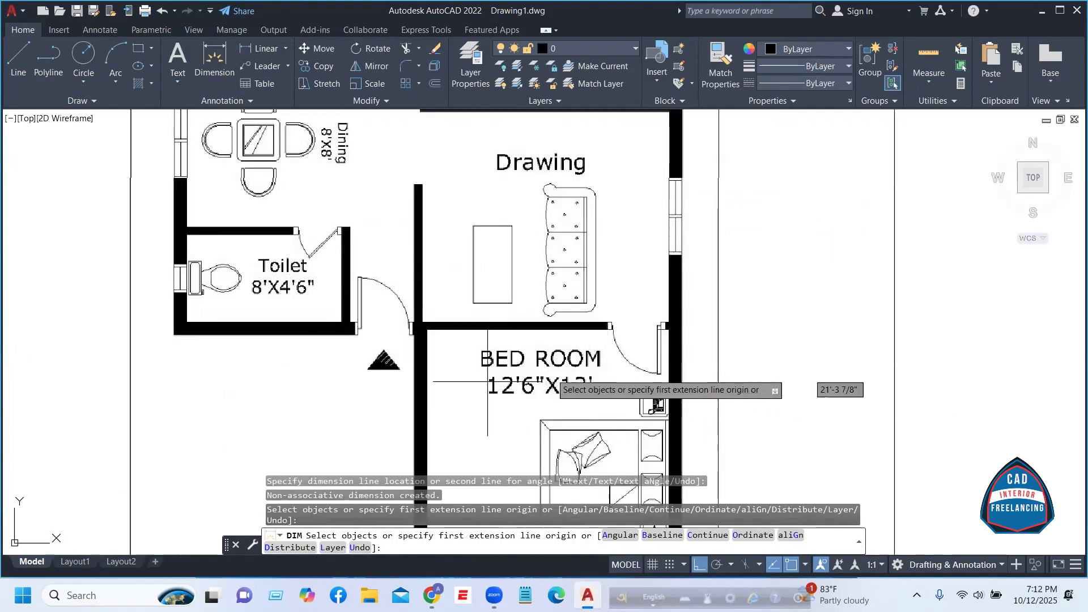
pyautogui.scroll(-4, 487, 381)
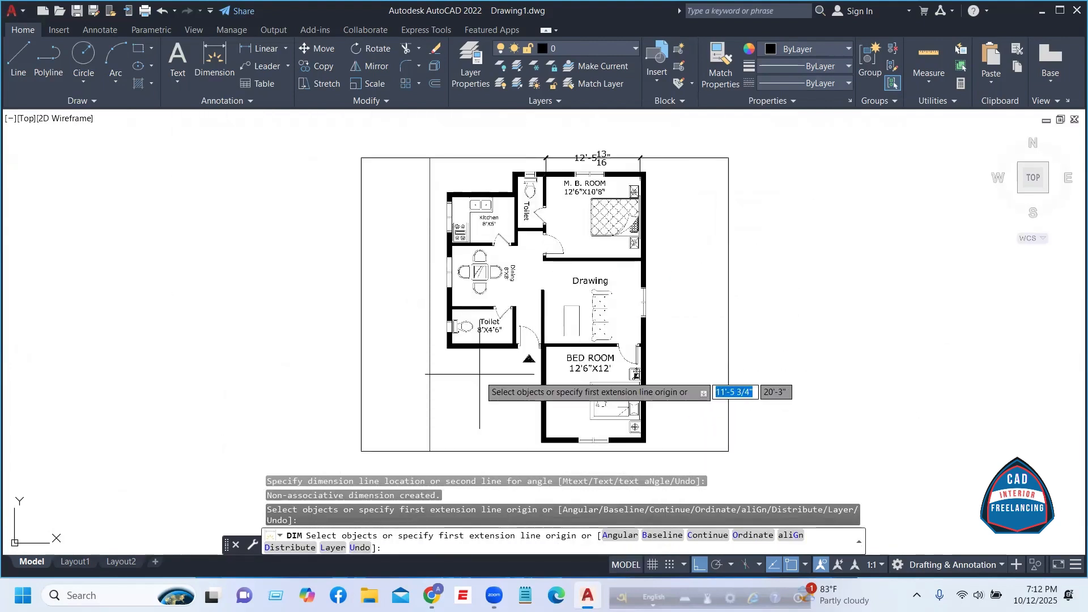
pyautogui.scroll(2, 480, 374)
pyautogui.scroll(4, 473, 305)
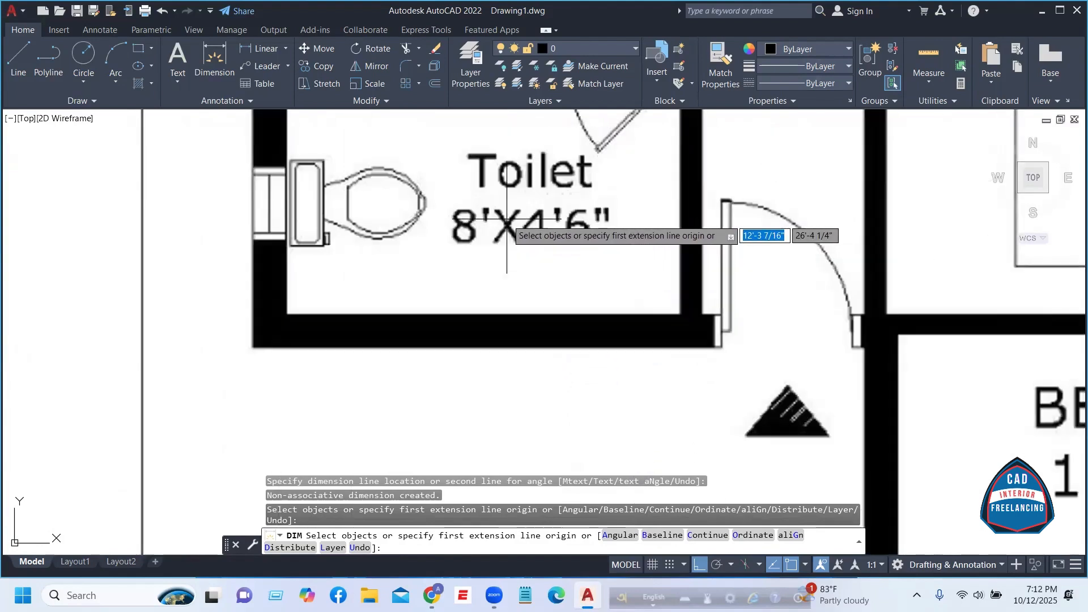
pyautogui.scroll(-2, 507, 218)
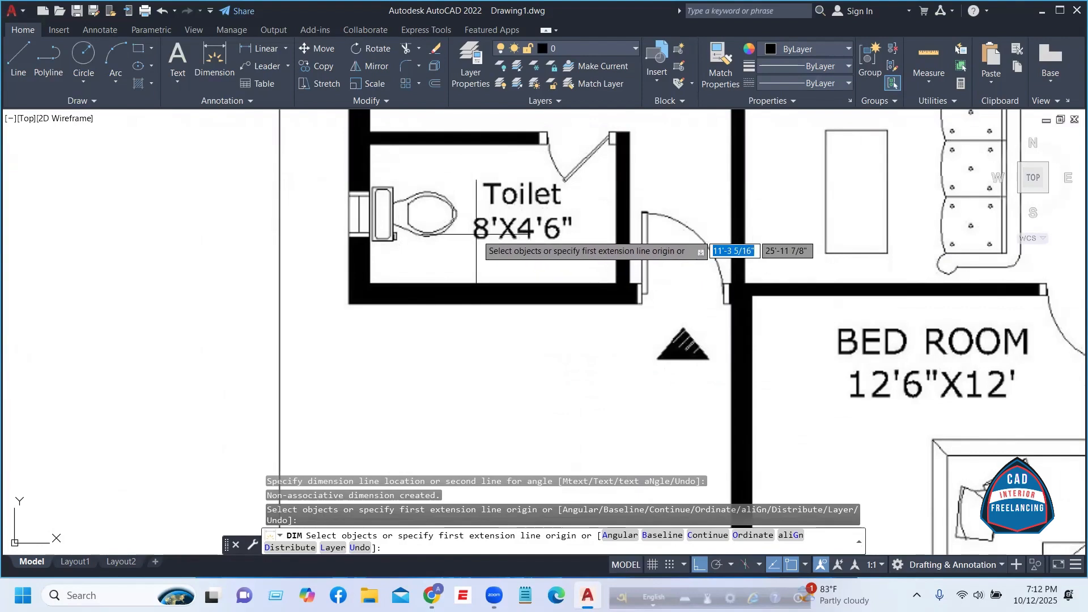
pyautogui.scroll(4, 397, 278)
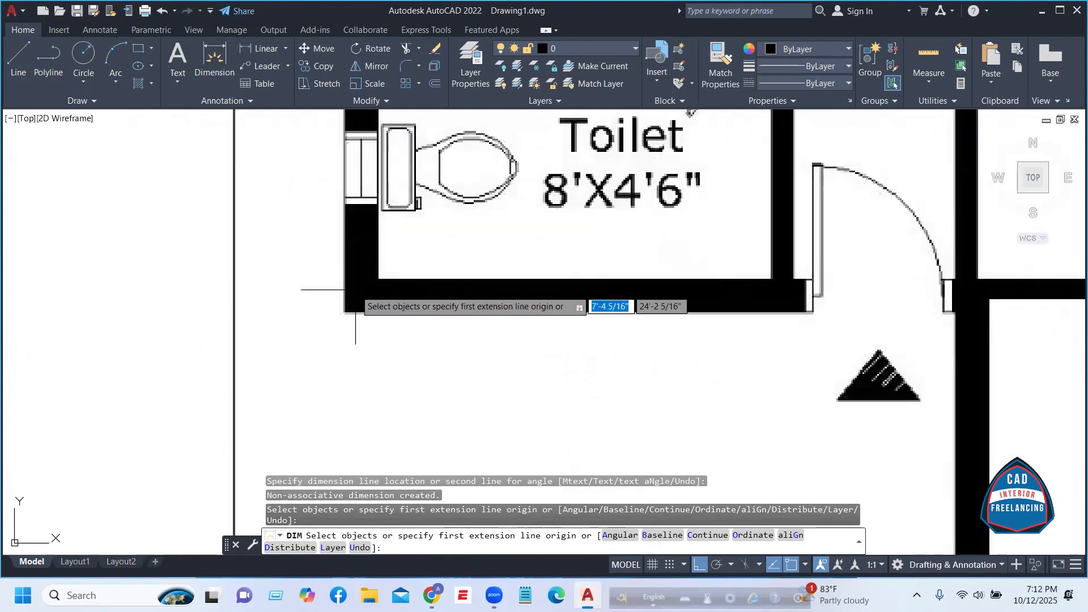
pyautogui.click(394, 262)
pyautogui.scroll(-2, 395, 262)
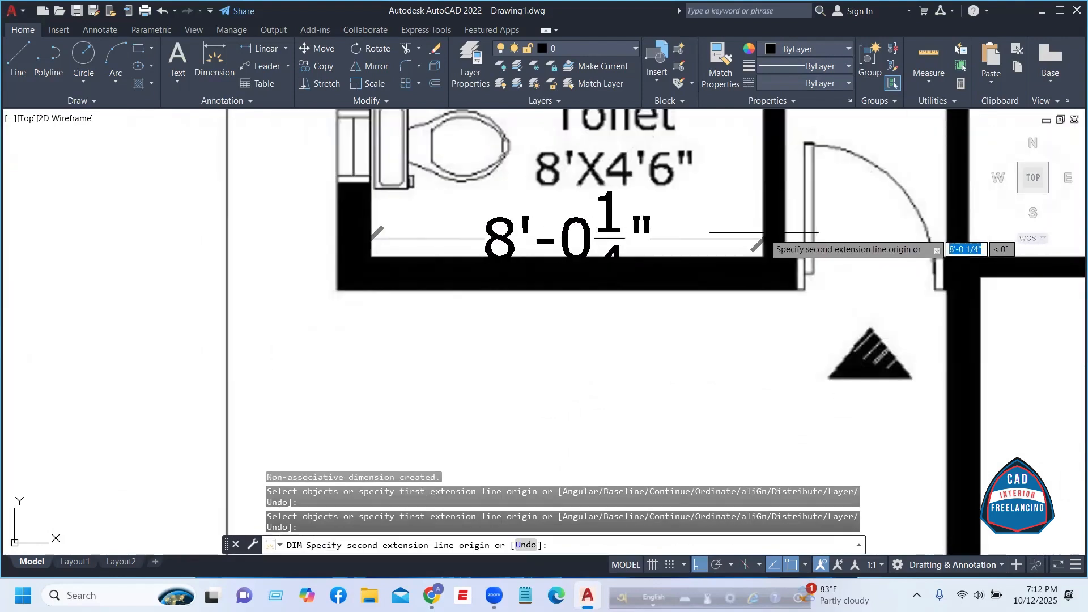
pyautogui.click(764, 233)
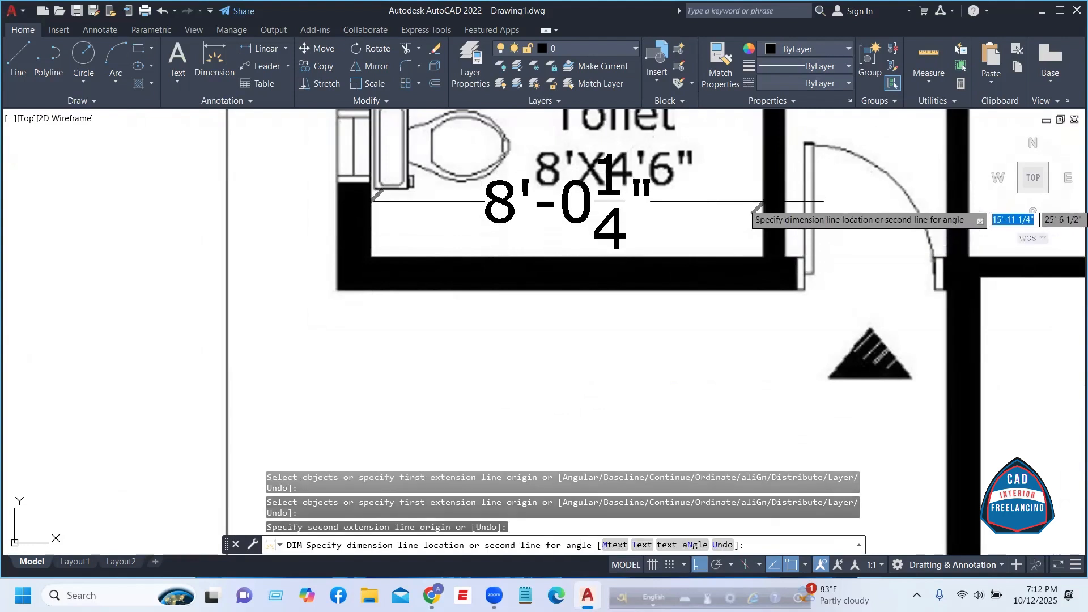
pyautogui.click(775, 376)
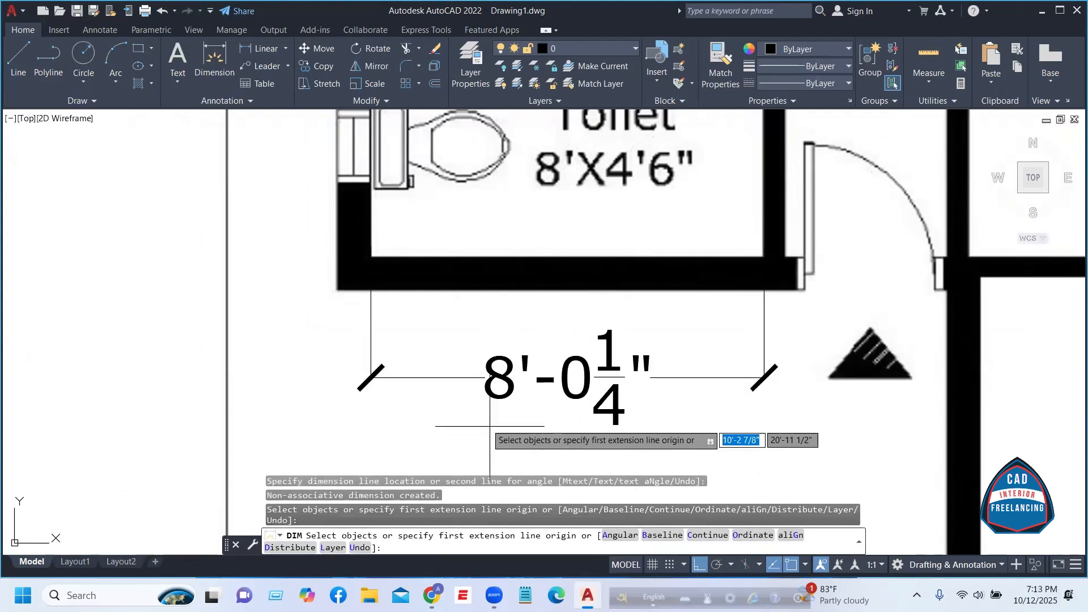
pyautogui.press('Escape')
pyautogui.press('Escape')
pyautogui.press('Escape')
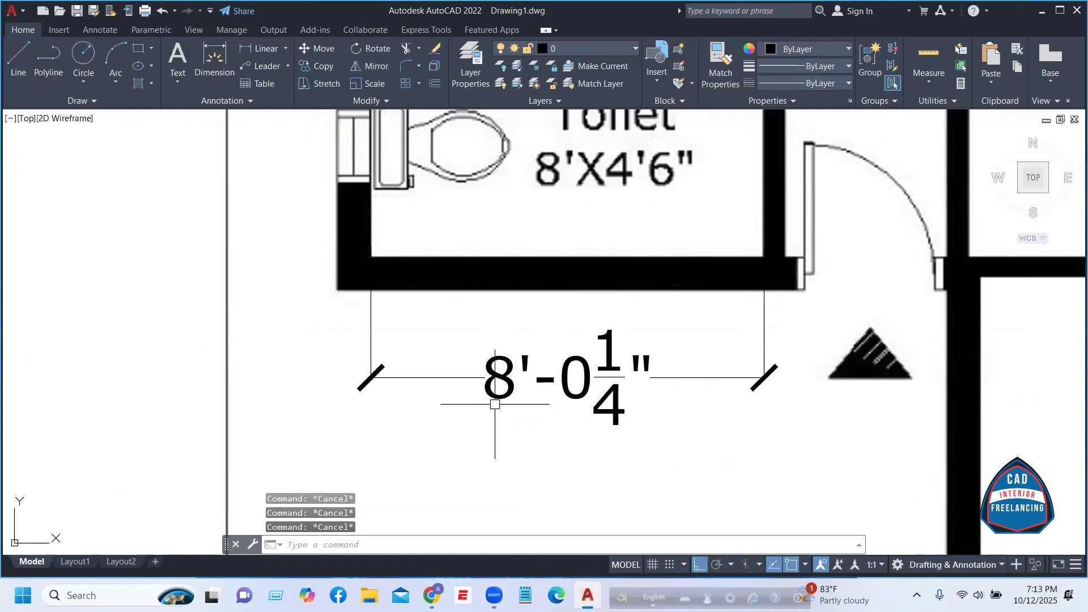
# - Delete the two check dimensions, one below the 8'X4'6" toilet and one above the M. B. Room
pyautogui.scroll(-2, 591, 372)
pyautogui.scroll(-2, 482, 384)
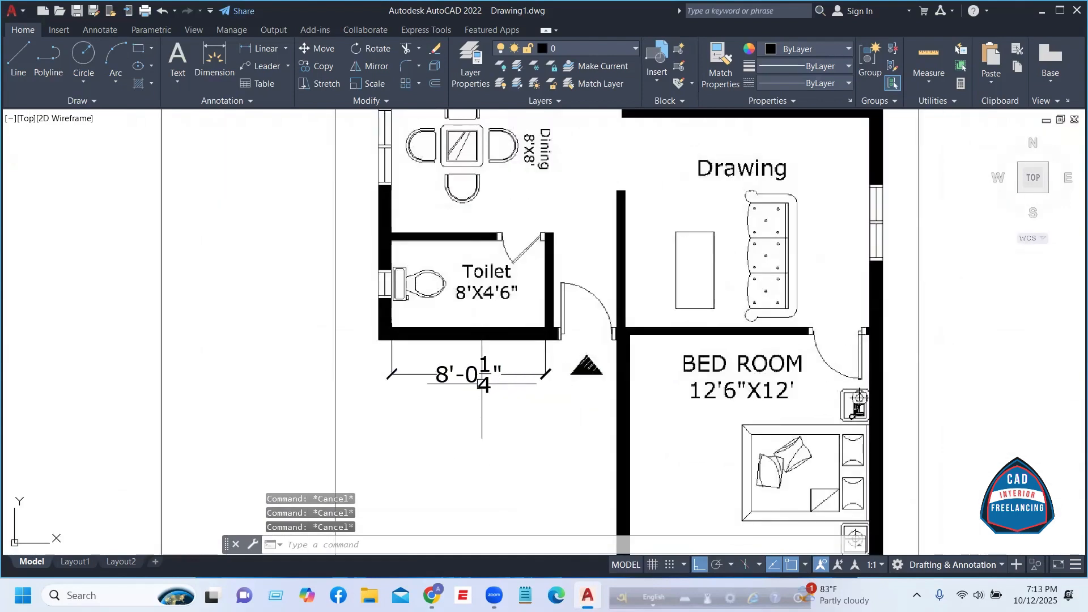
pyautogui.scroll(-2, 479, 391)
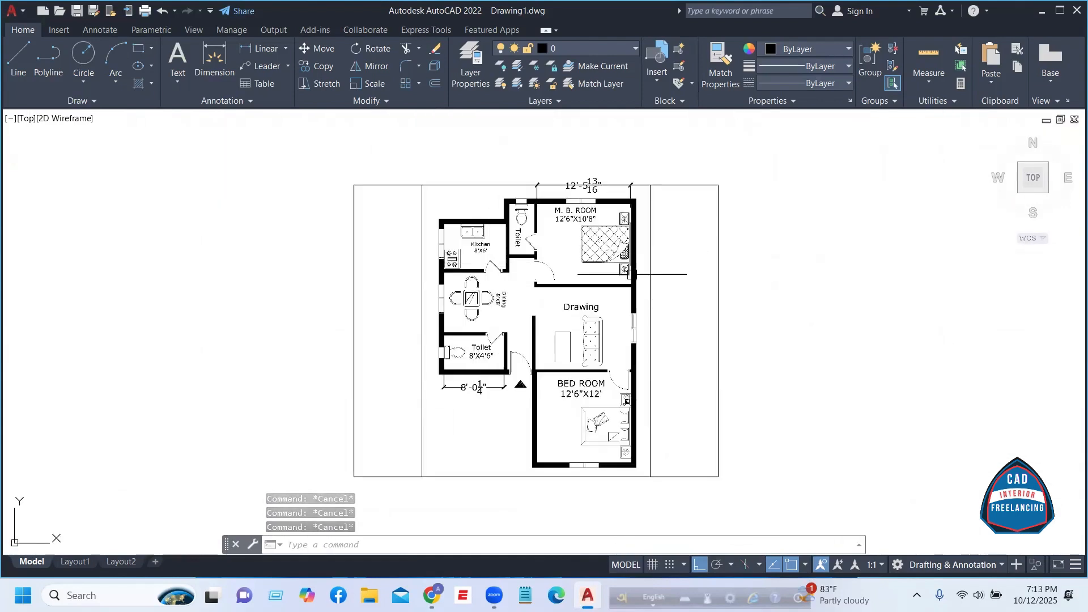
pyautogui.click(474, 387)
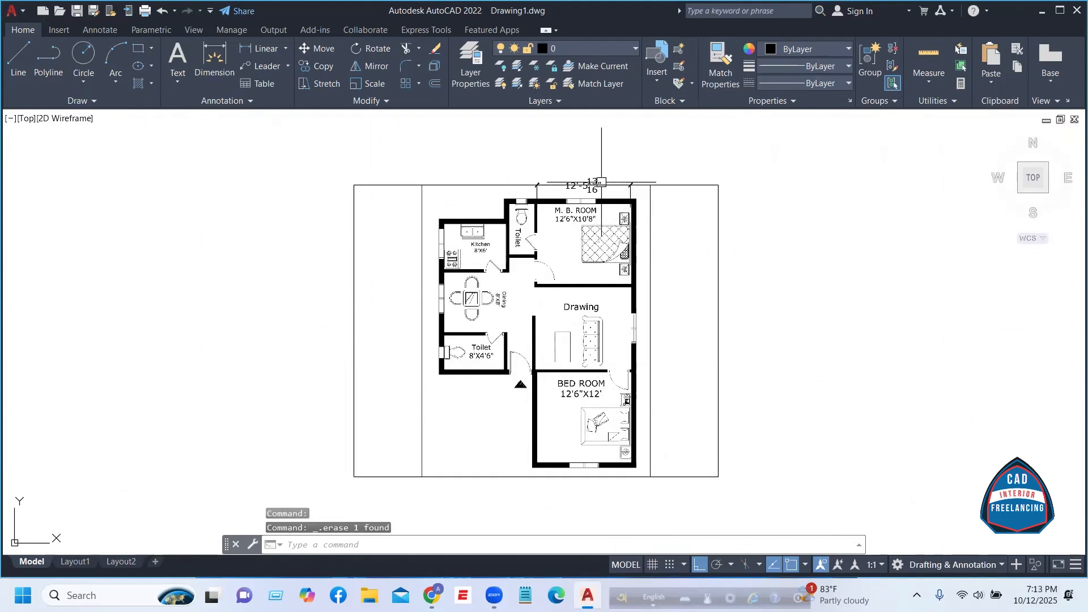
pyautogui.click(586, 190)
pyautogui.press('Delete')
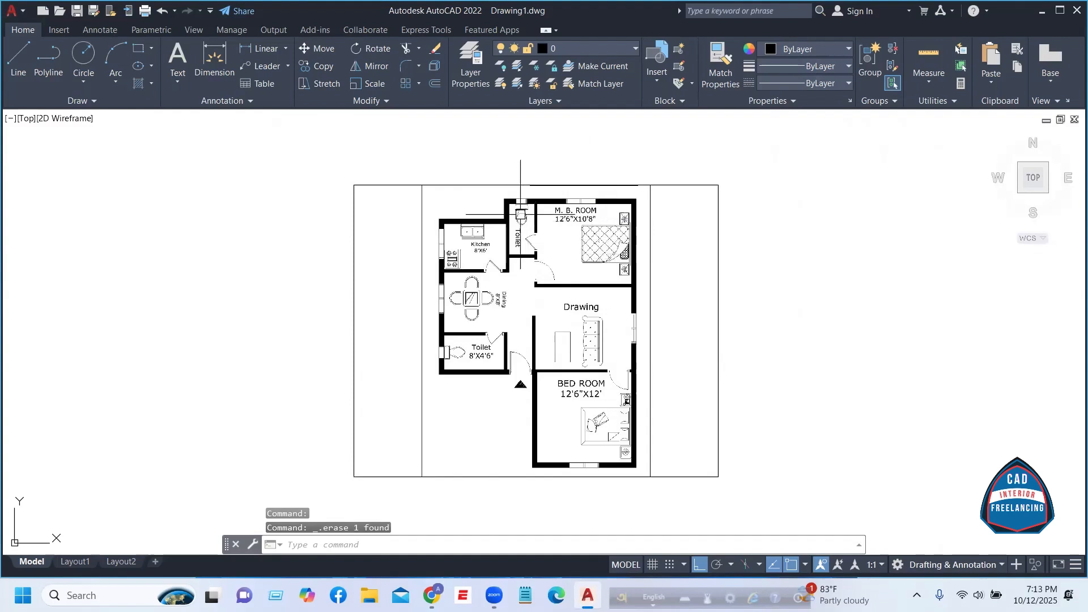
pyautogui.scroll(3, 639, 223)
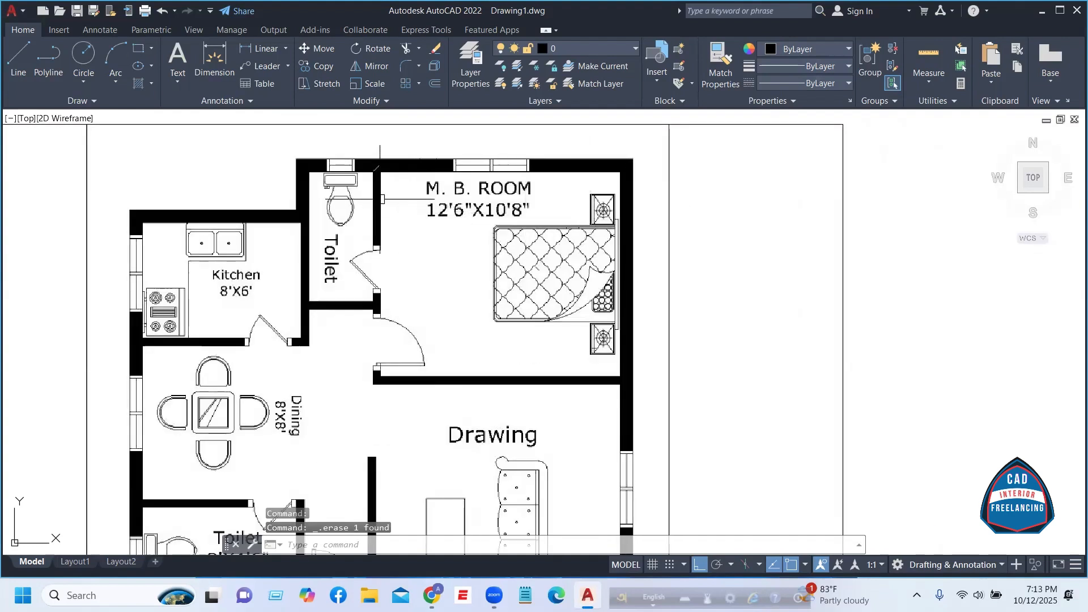
pyautogui.scroll(-2, 591, 176)
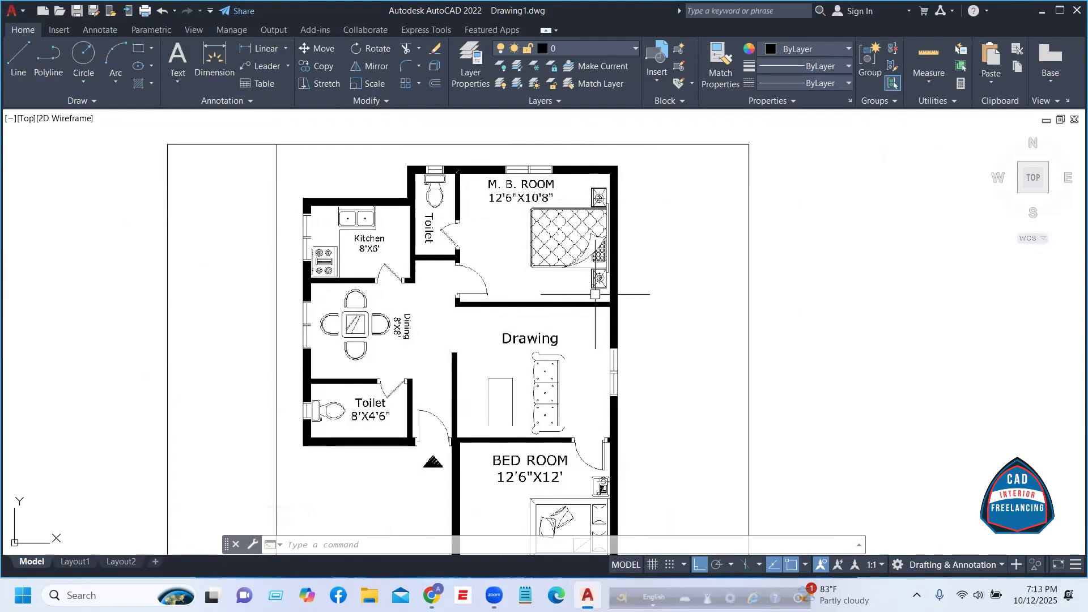
pyautogui.scroll(-4, 557, 222)
pyautogui.scroll(4, 571, 212)
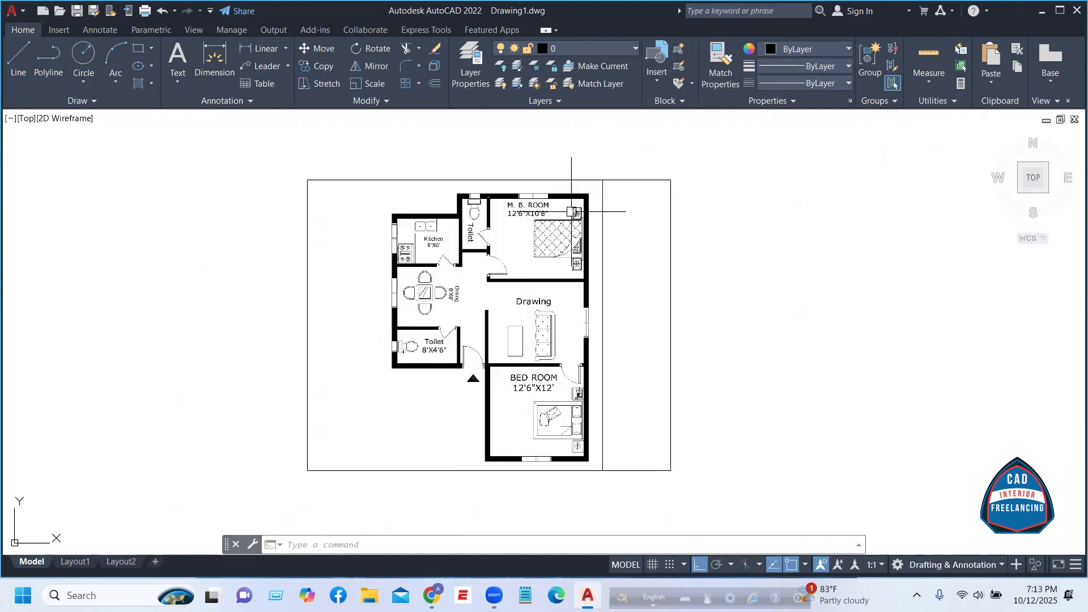
pyautogui.press('Escape')
pyautogui.press('Escape')
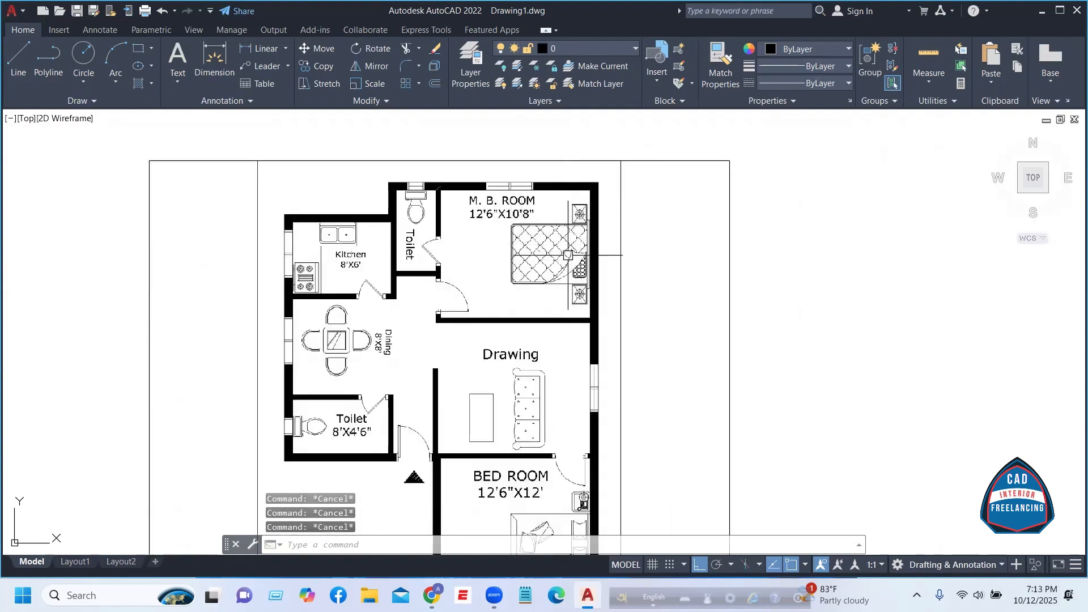
pyautogui.scroll(-2, 724, 261)
pyautogui.scroll(2, 603, 234)
# - Draw two horizontal construction lines (XLINE) through the outer and inner faces of the M. B. Room's upper wall
pyautogui.write('X')
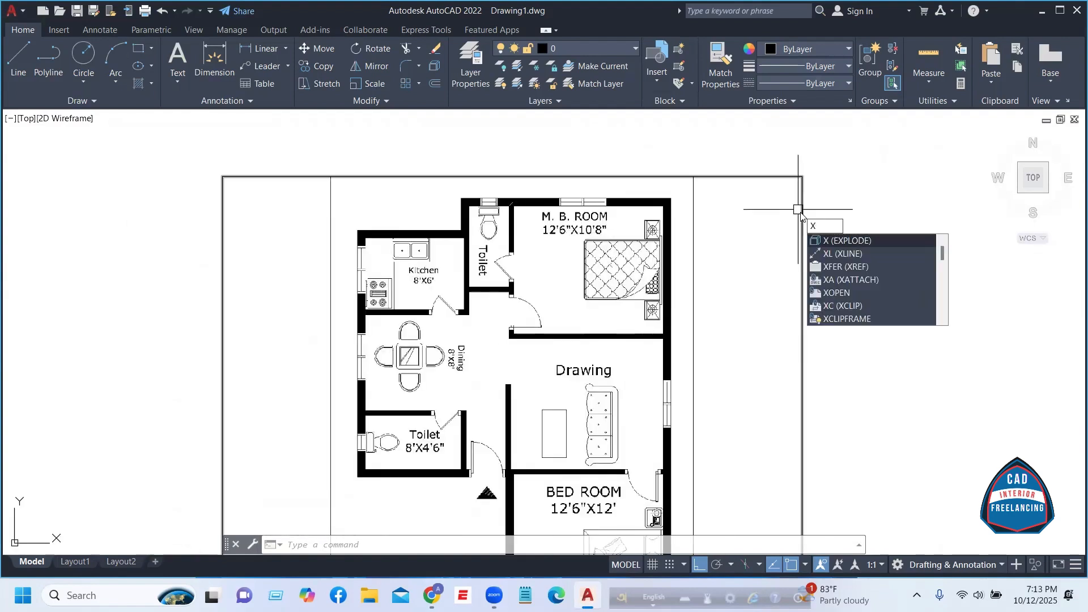
pyautogui.write('L')
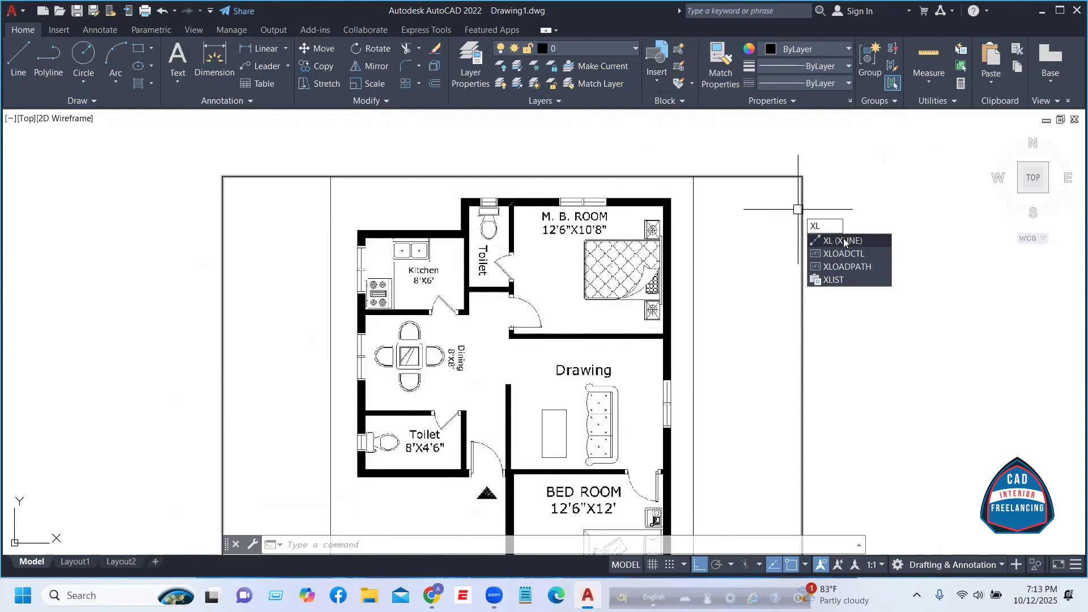
pyautogui.click(843, 241)
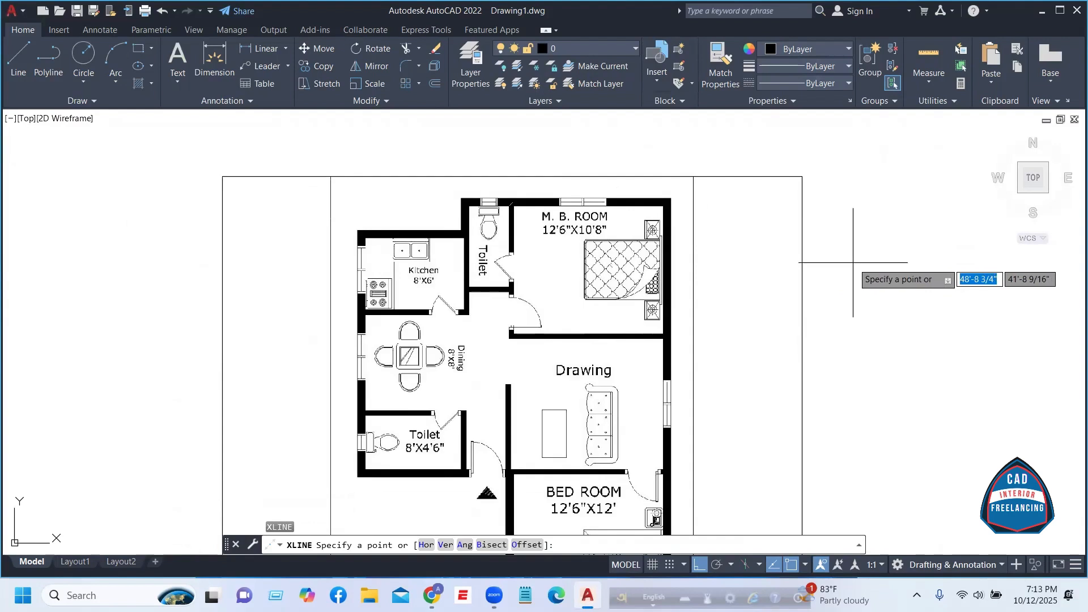
pyautogui.write('h')
pyautogui.press('Return')
pyautogui.scroll(10, 736, 199)
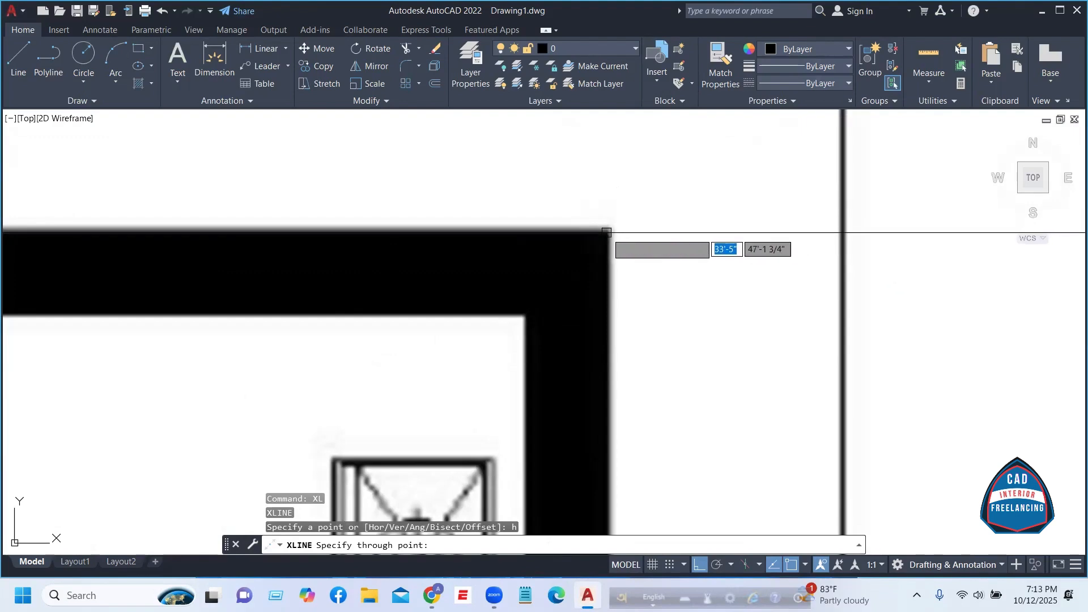
pyautogui.scroll(-6, 699, 235)
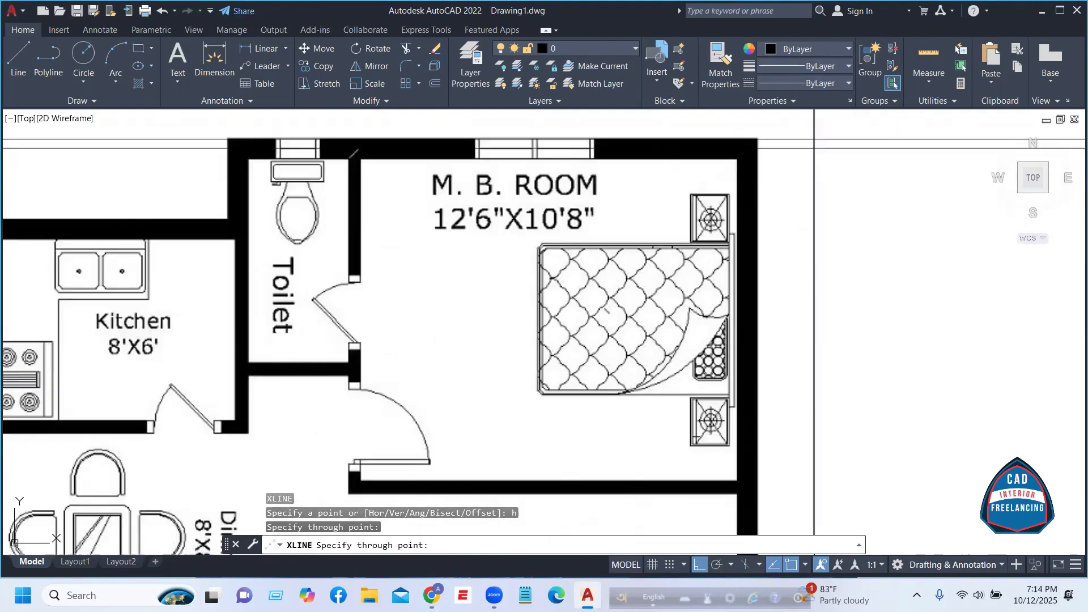
pyautogui.scroll(5, 741, 177)
pyautogui.scroll(-4, 753, 179)
pyautogui.press('Escape')
pyautogui.press('Escape')
pyautogui.press('Escape')
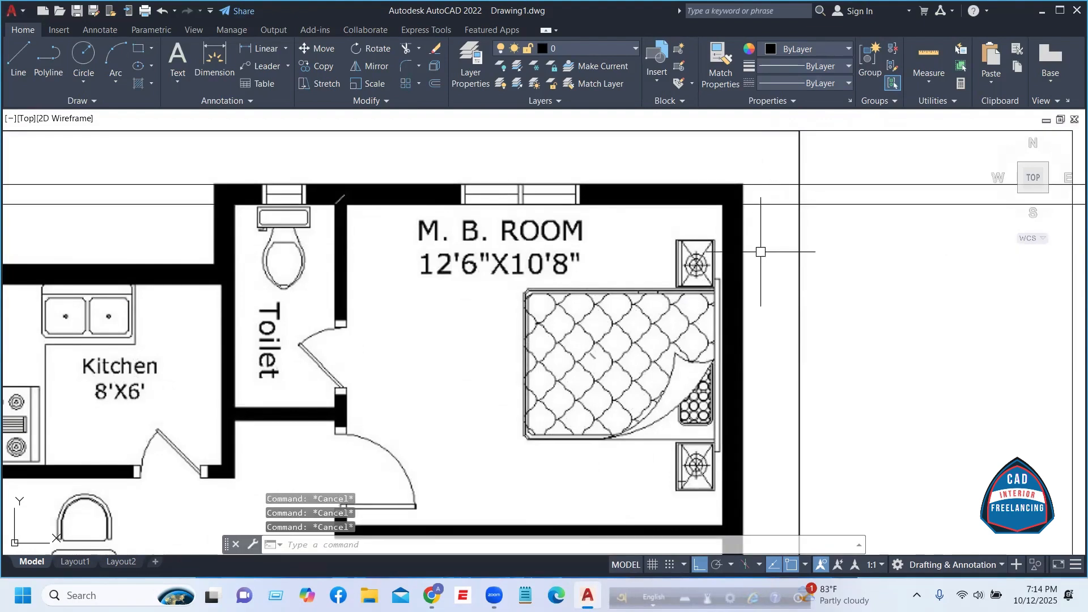
pyautogui.scroll(-4, 800, 162)
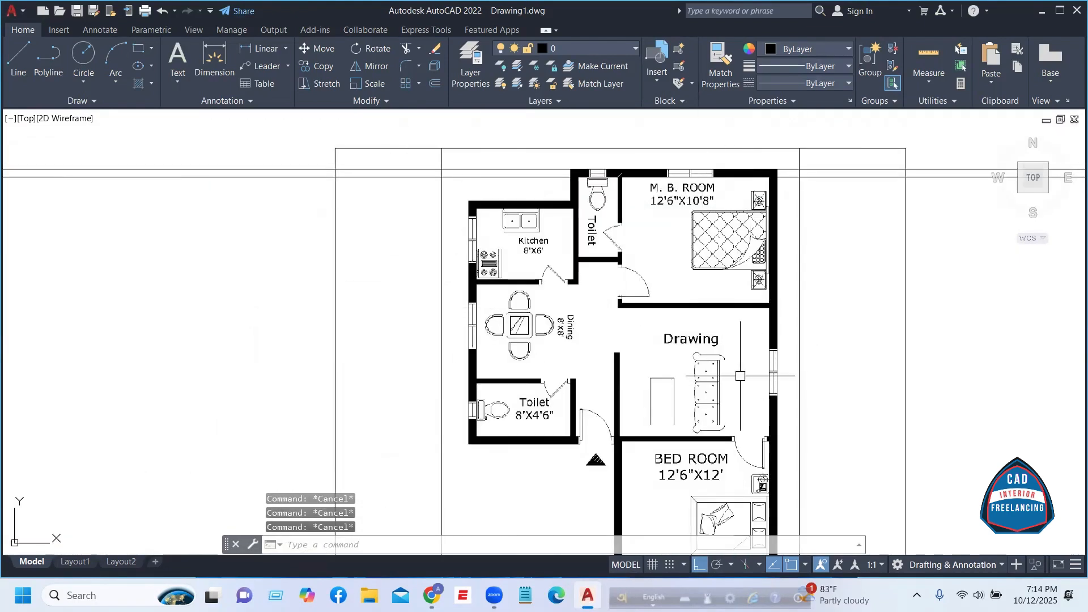